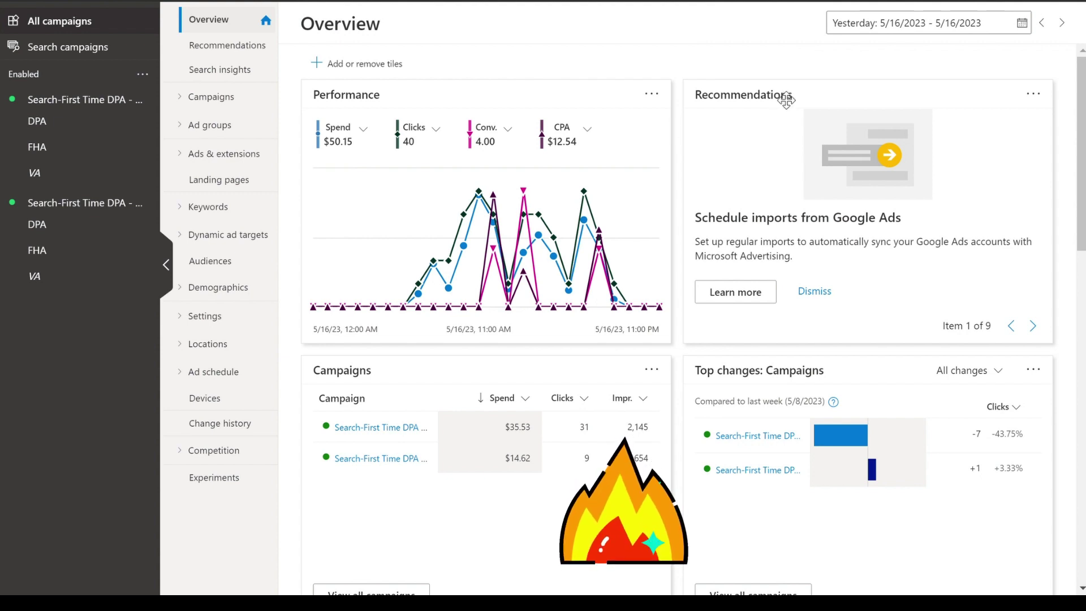
Set the Overview date range to May 1–10 and review the results
left_click(950, 23)
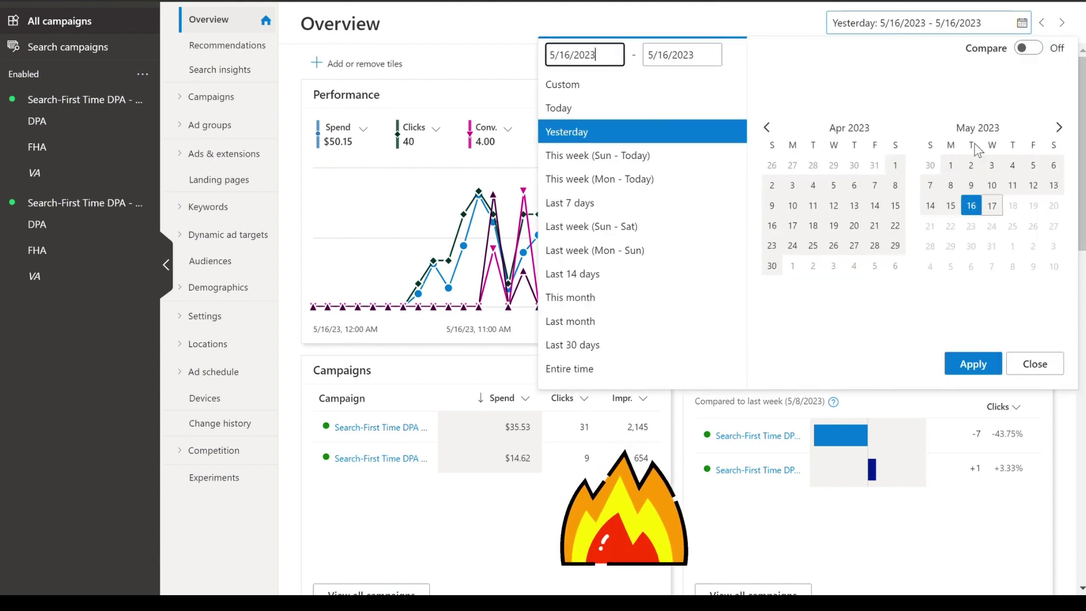
left_click(952, 165)
left_click(992, 185)
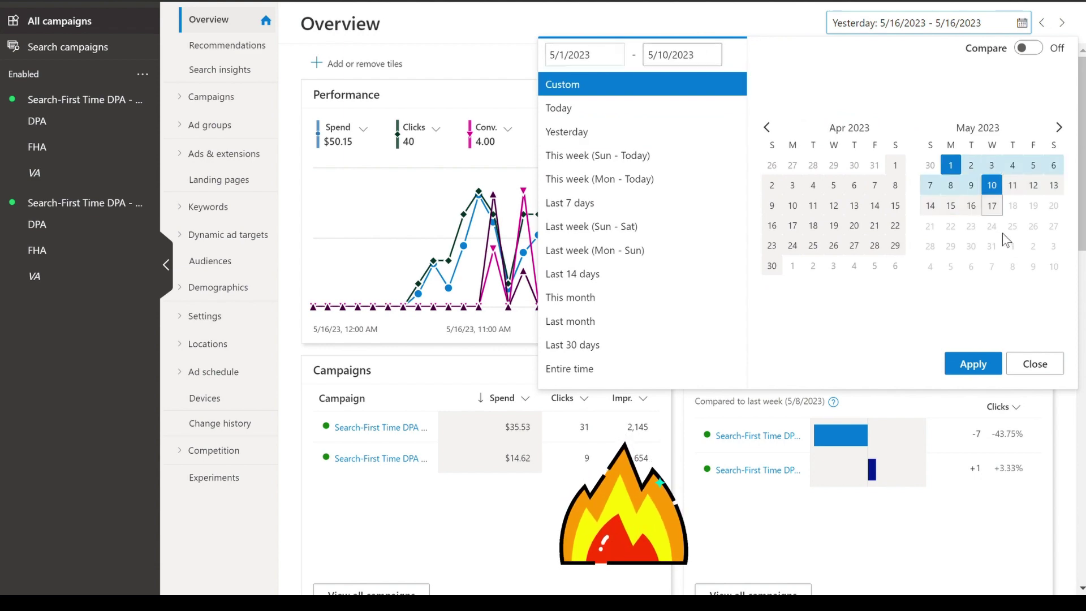
left_click(992, 368)
scroll(577, 247, "down", 6)
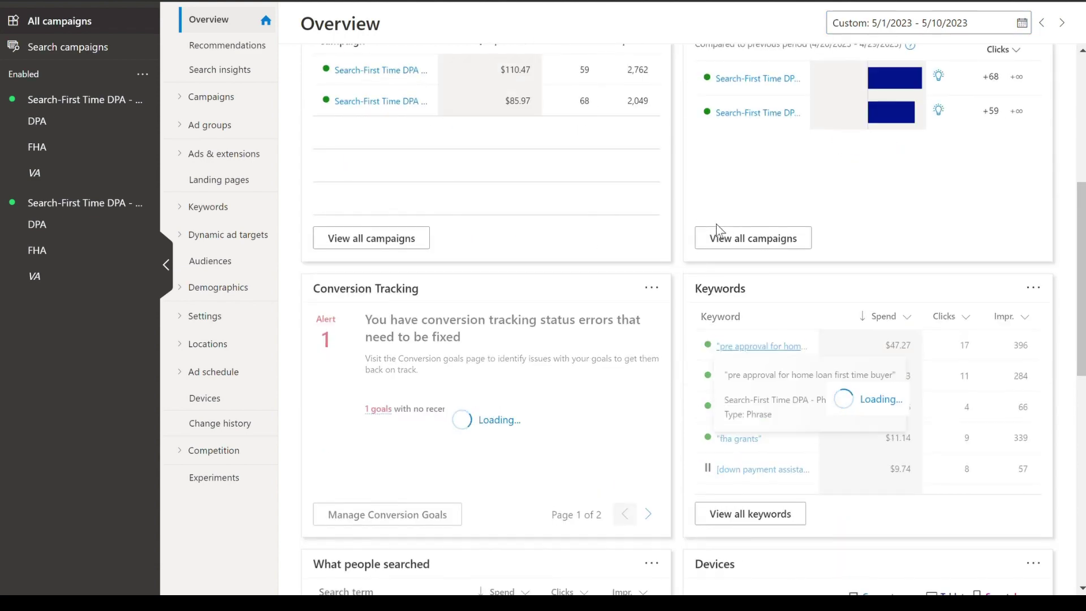
scroll(716, 224, "down", 5)
scroll(583, 168, "up", 11)
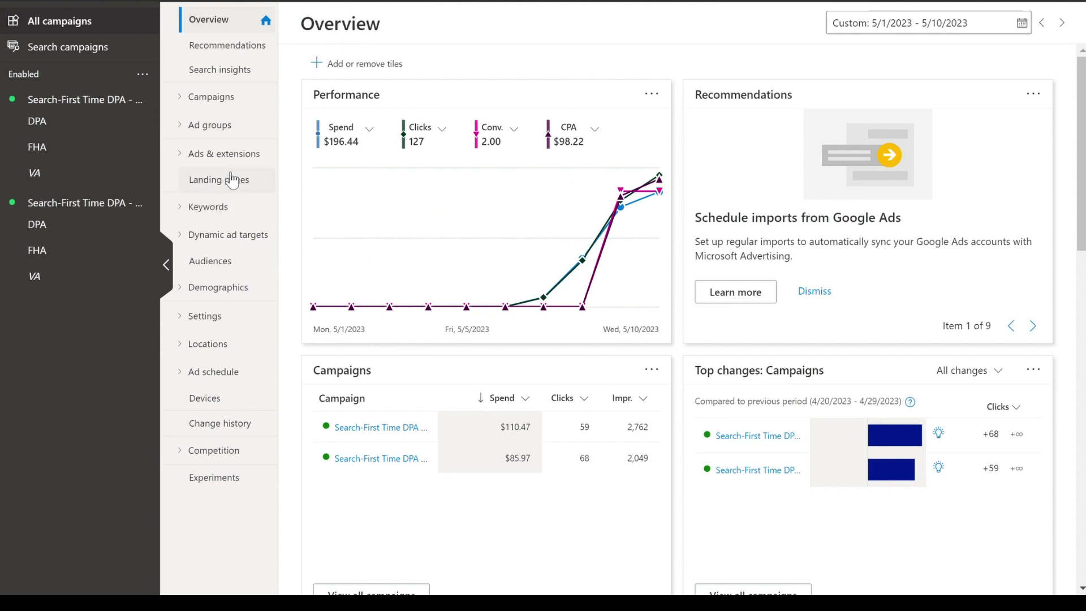
Switch the date range to May 10–13 and review the Overview
left_click(900, 35)
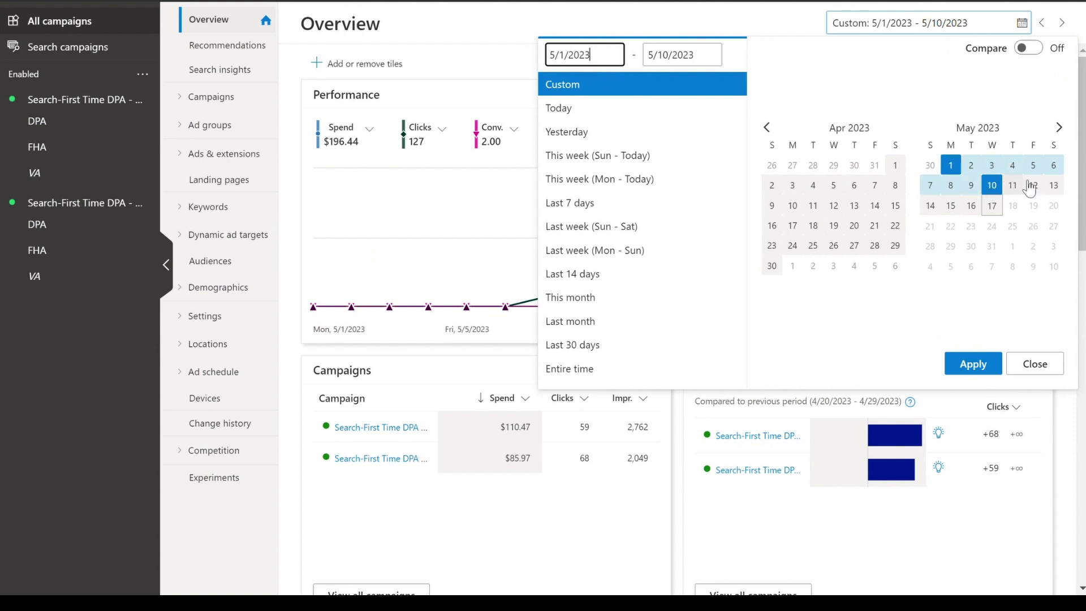
left_click(991, 185)
left_click(1053, 187)
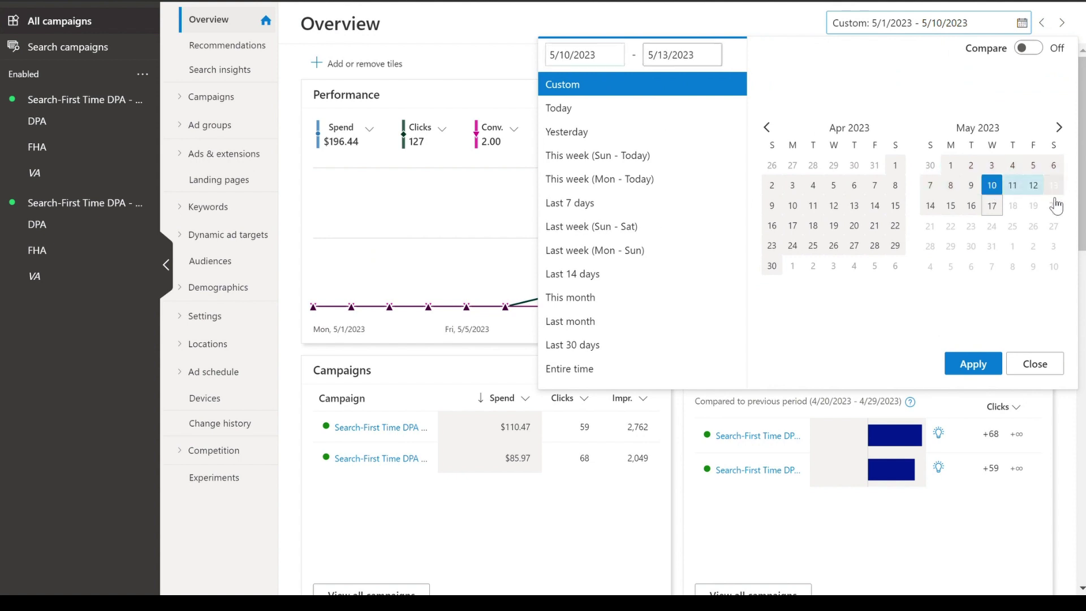
left_click(984, 365)
scroll(585, 170, "down", 5)
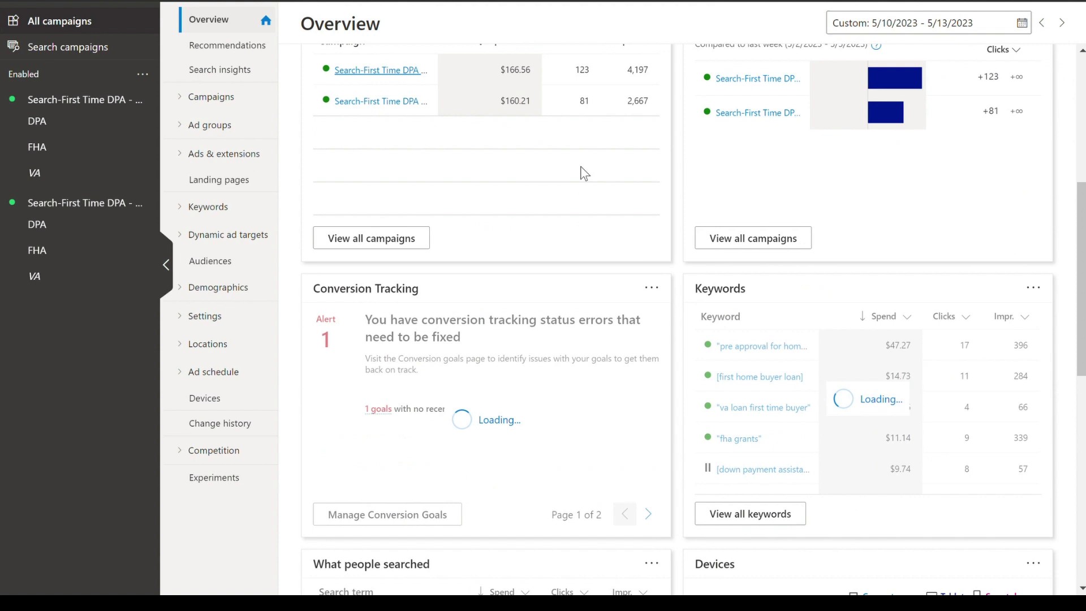
scroll(585, 169, "down", 4)
scroll(590, 166, "up", 7)
scroll(591, 167, "up", 3)
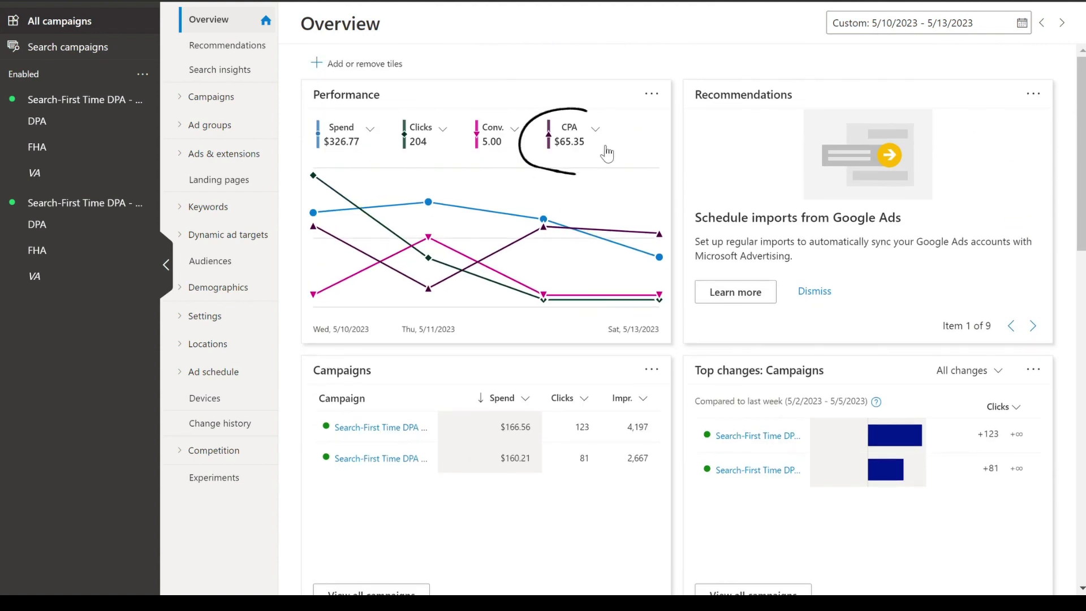
Narrow the date range to May 15–16 and review the Overview
left_click(954, 33)
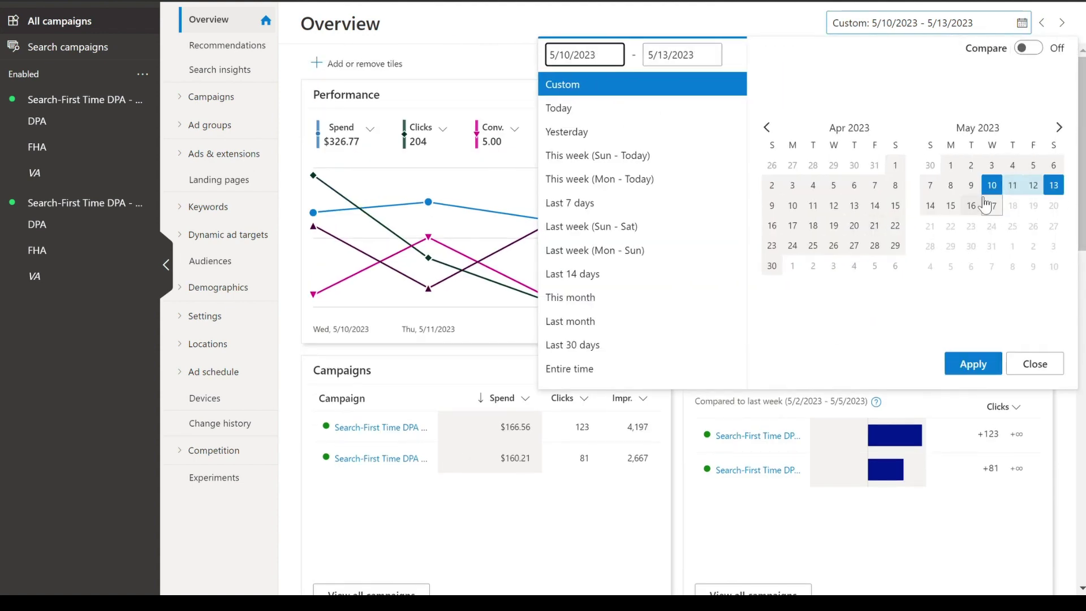
left_click(951, 206)
left_click(971, 206)
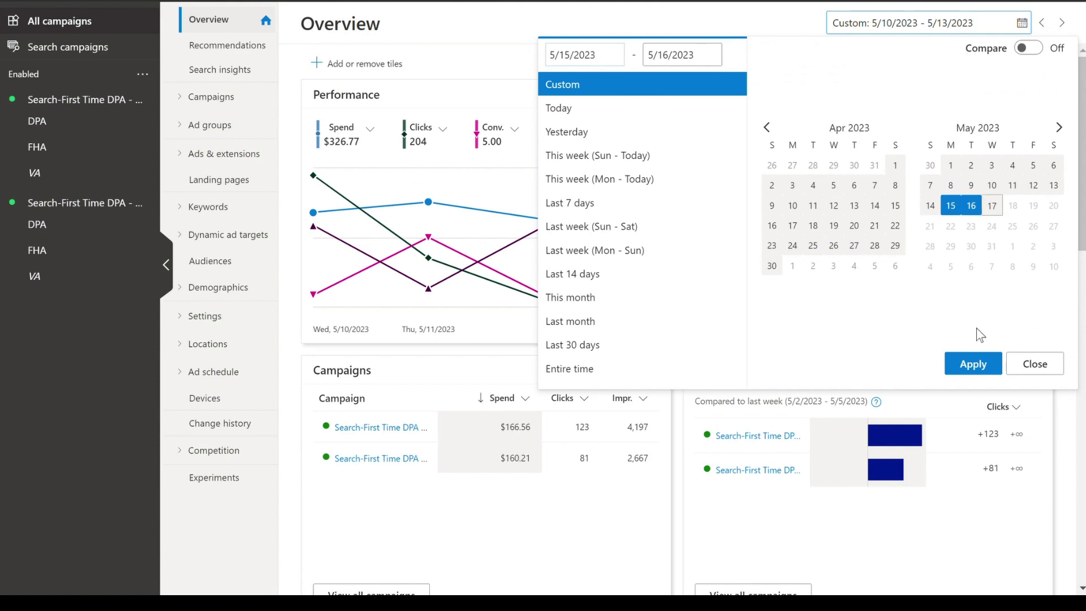
left_click(965, 363)
scroll(855, 318, "down", 5)
scroll(620, 235, "up", 5)
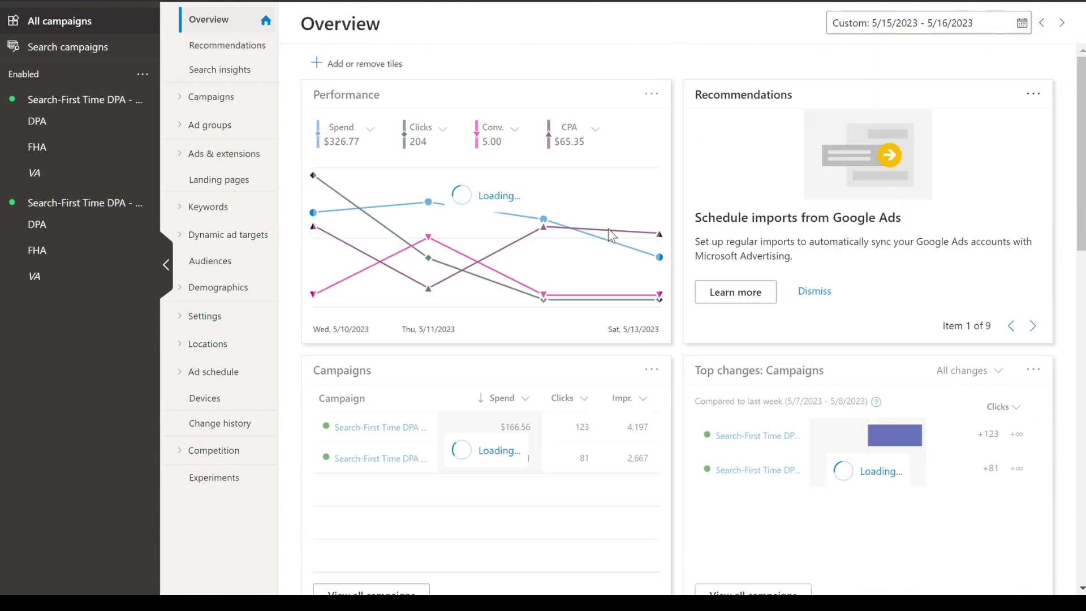
scroll(609, 235, "down", 5)
scroll(582, 202, "up", 2)
scroll(583, 203, "up", 5)
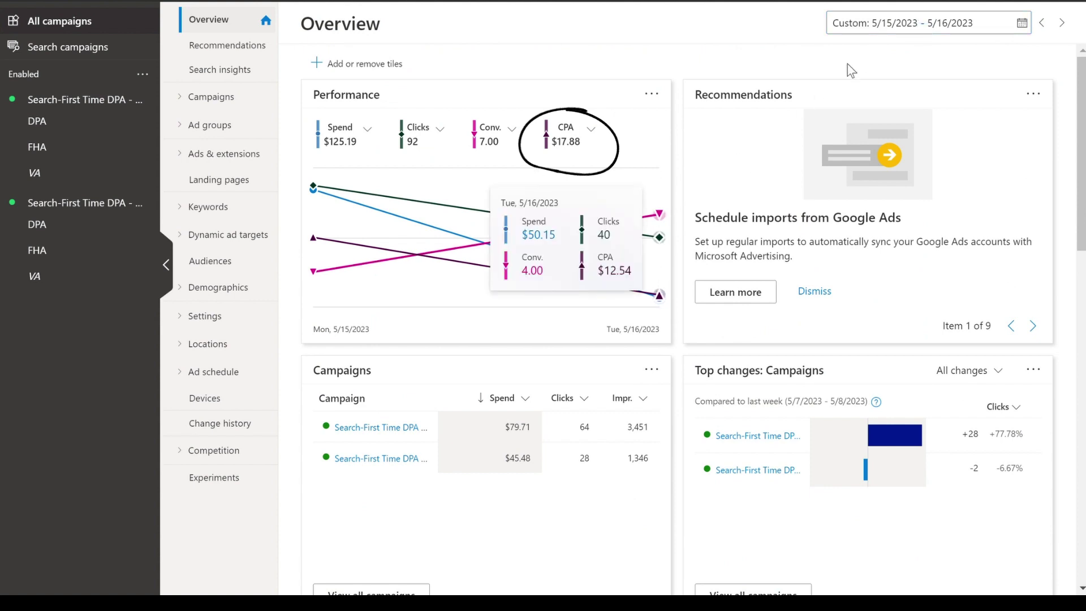
Extend the date range to cover May 1–16, 2023
left_click(903, 32)
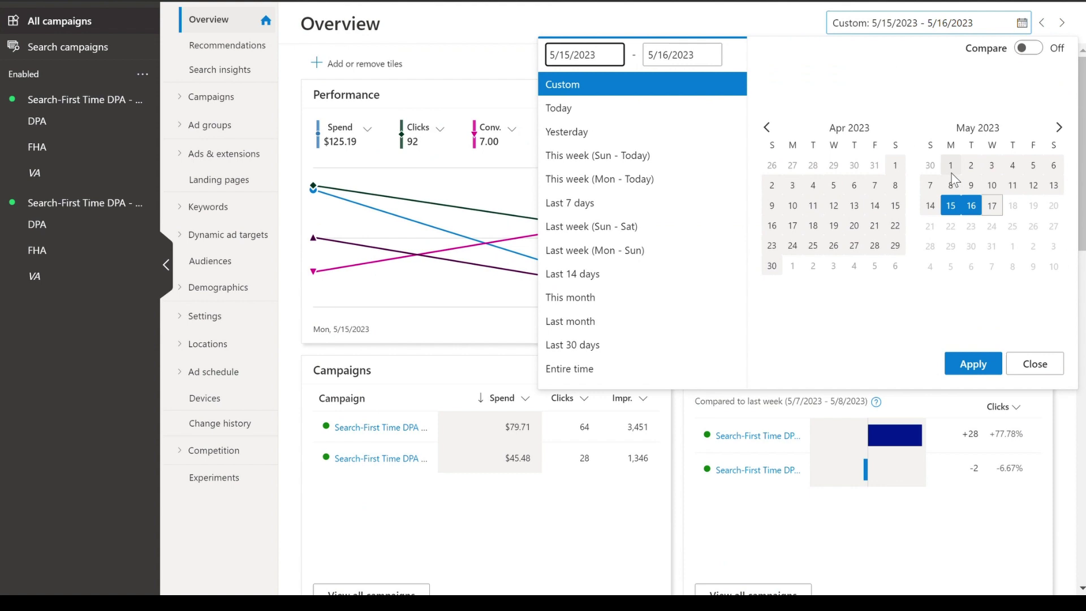
left_click(951, 166)
left_click(971, 364)
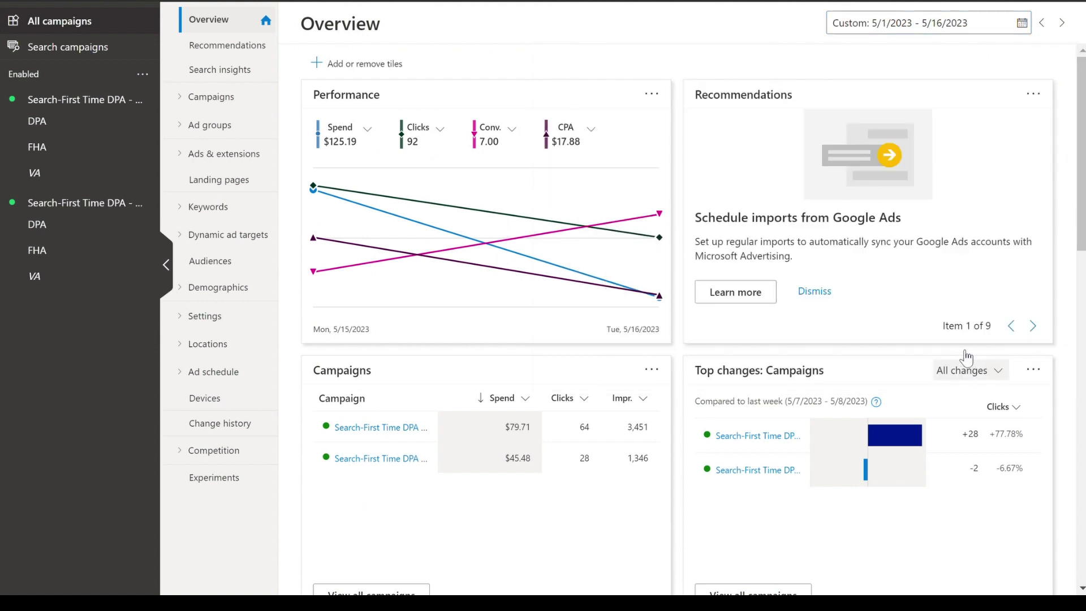
scroll(943, 322, "down", 15)
scroll(827, 319, "up", 15)
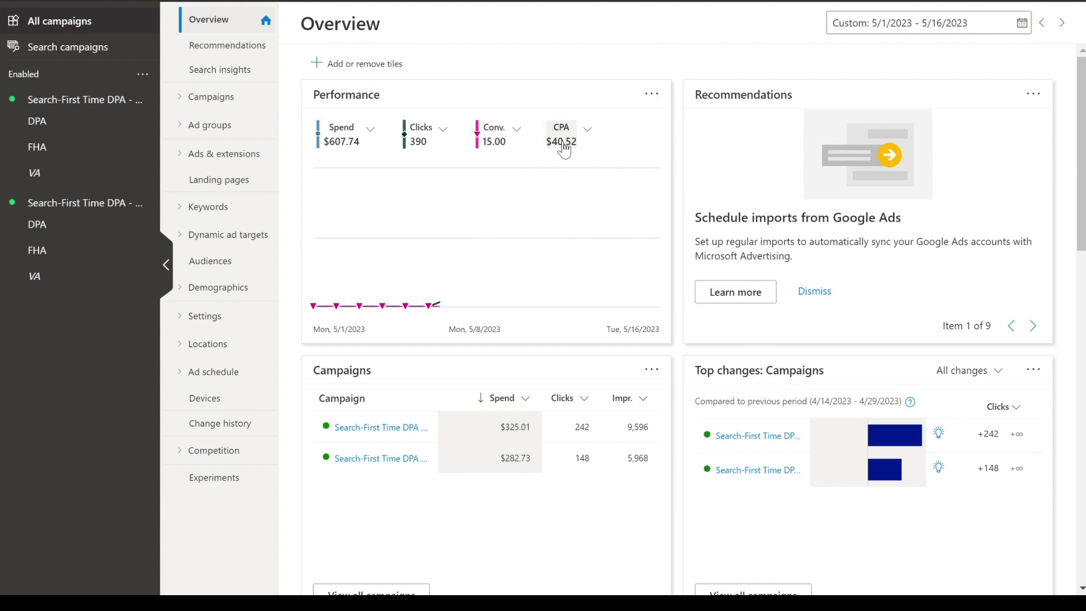
Remove Conv. and Clicks from the Performance chart, leaving Spend and CPA plotted
left_click(512, 146)
left_click(422, 146)
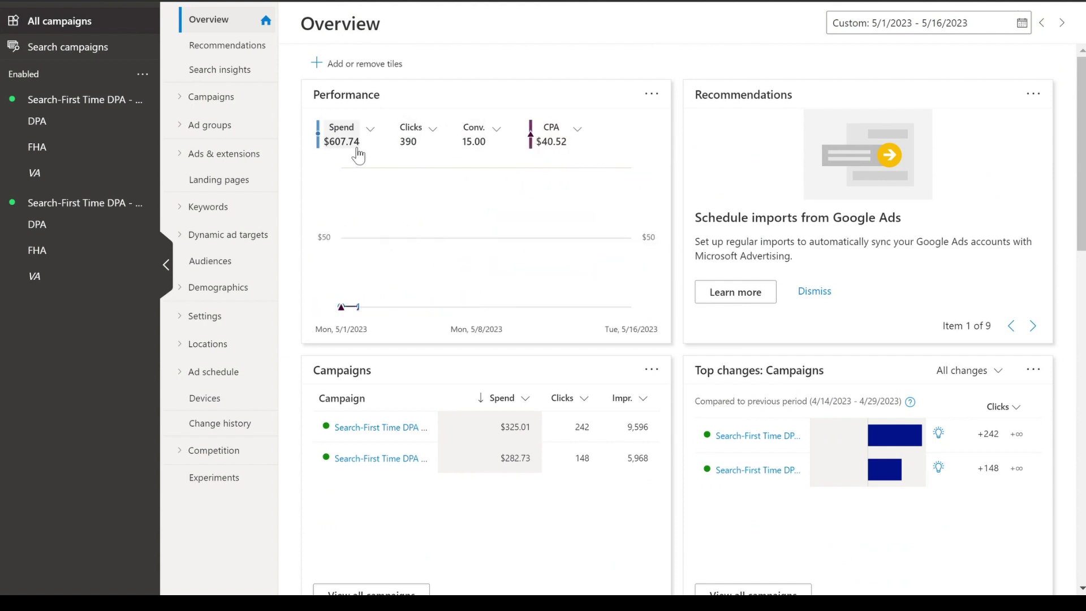
left_click(339, 139)
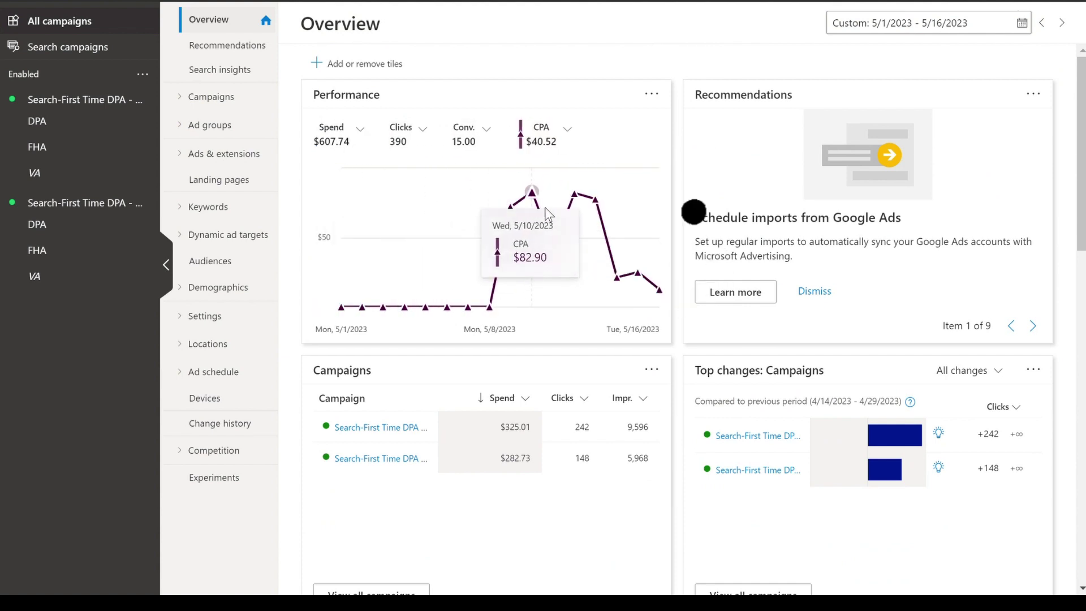
left_click(340, 136)
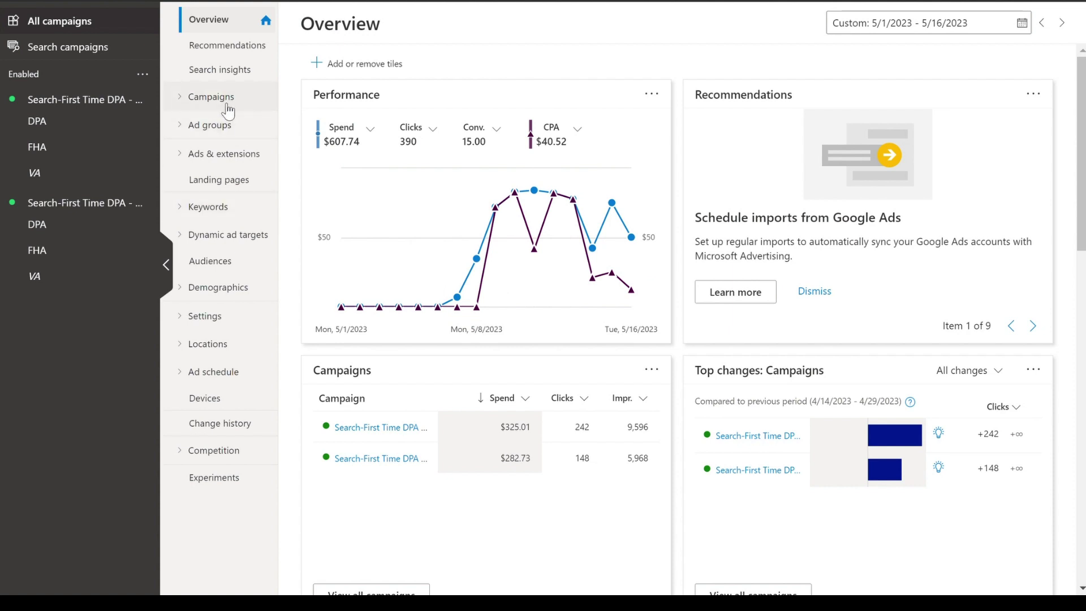
Show the Exact and Phrase Search-First Time DPA campaigns' Spend, Conv. and CPA columns
left_click(227, 105)
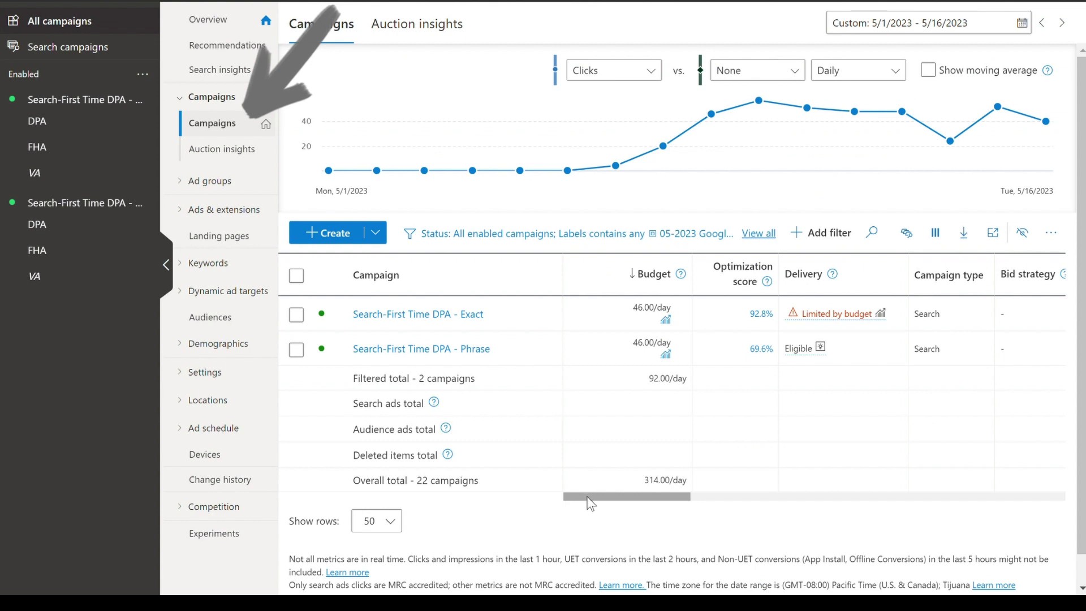
left_click_drag(588, 501, 622, 504)
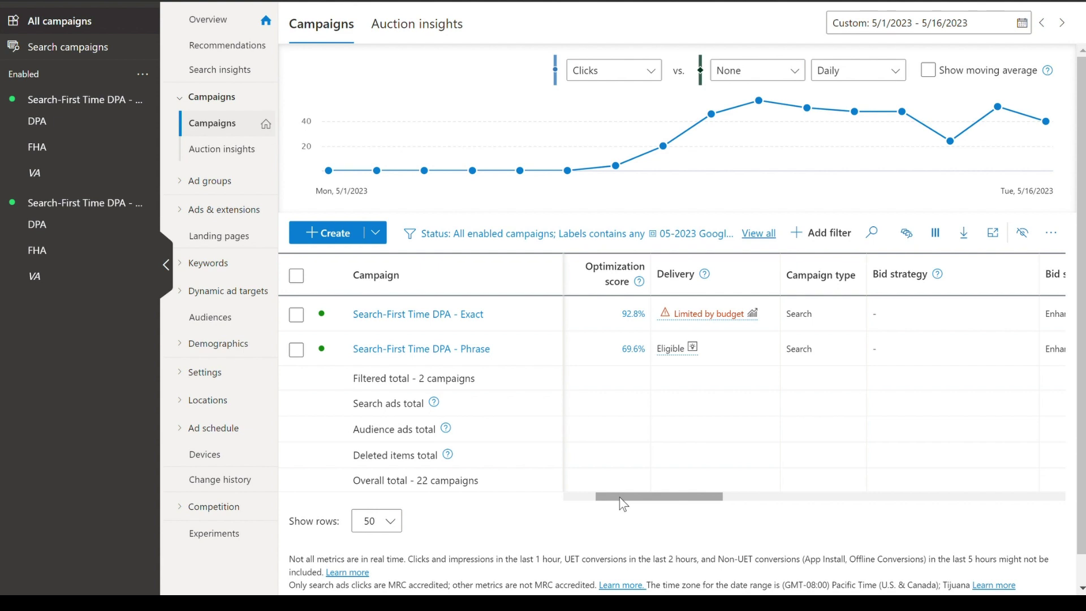
left_click_drag(623, 503, 634, 503)
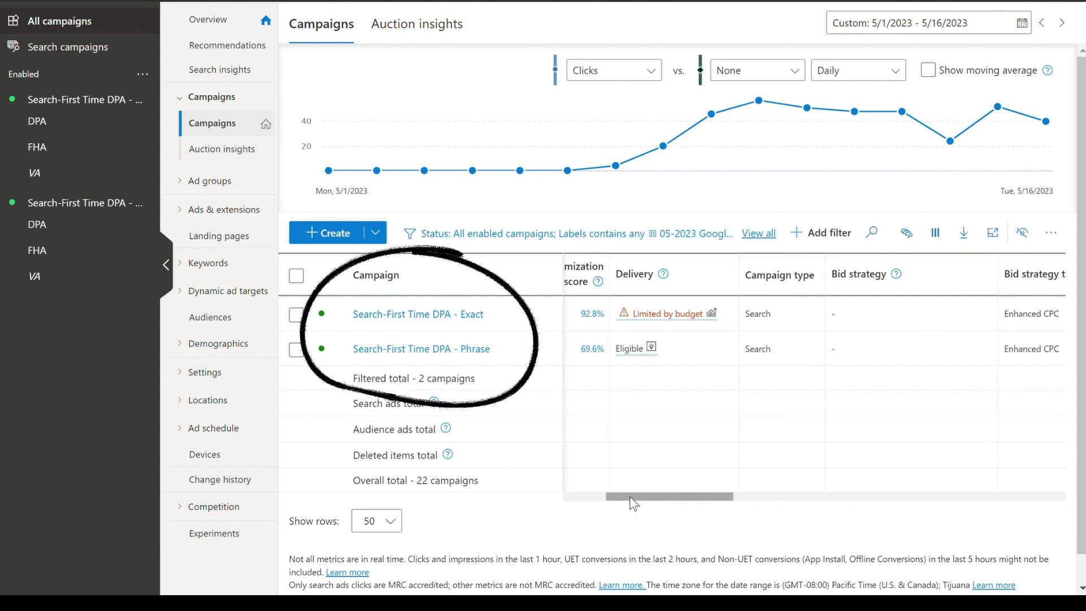
left_click_drag(630, 496, 890, 500)
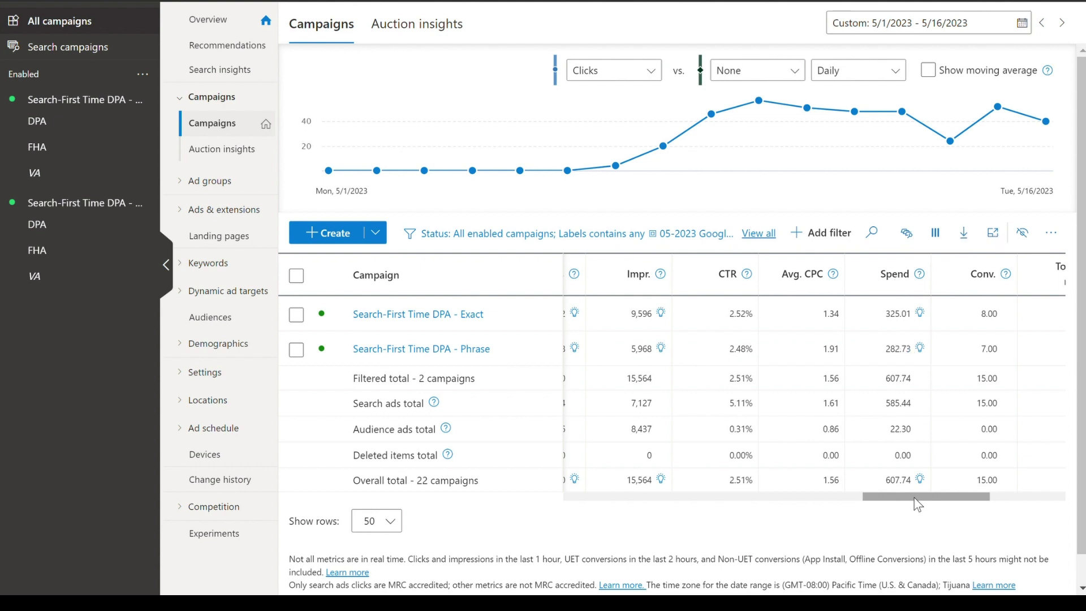
left_click_drag(918, 502, 998, 498)
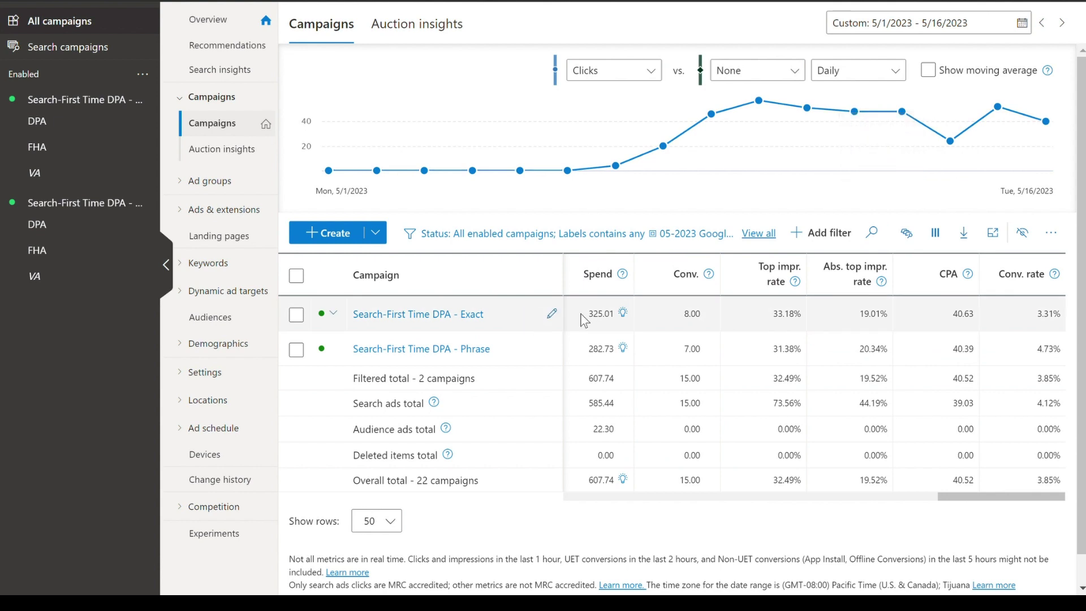
Narrow the campaign date range to May 15–16, then to 5/16/2023 alone
left_click(931, 31)
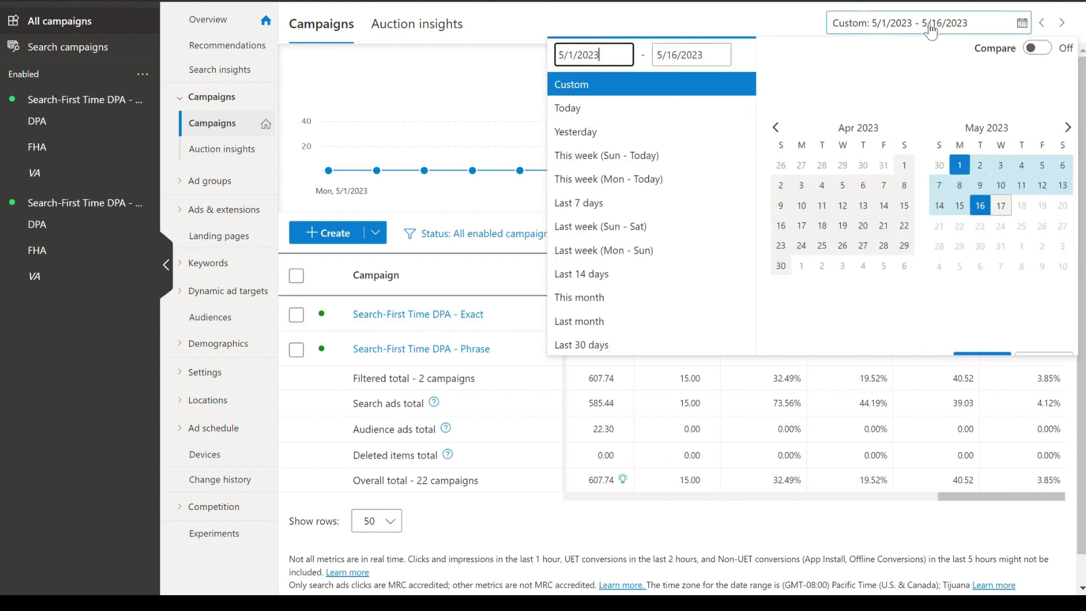
left_click(951, 205)
left_click(972, 206)
left_click(972, 364)
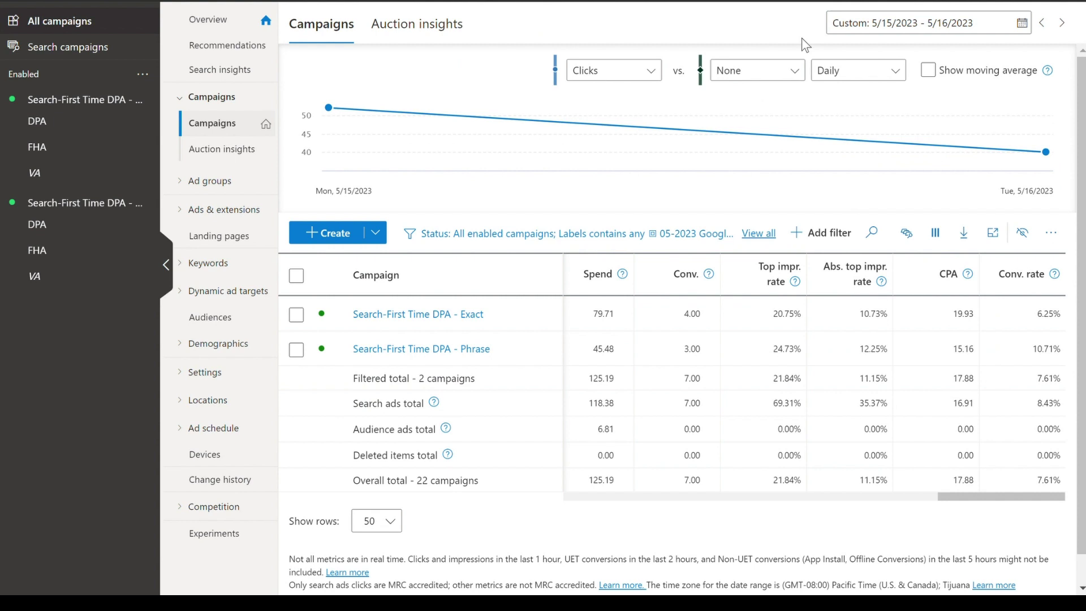
left_click(908, 29)
left_click(973, 206)
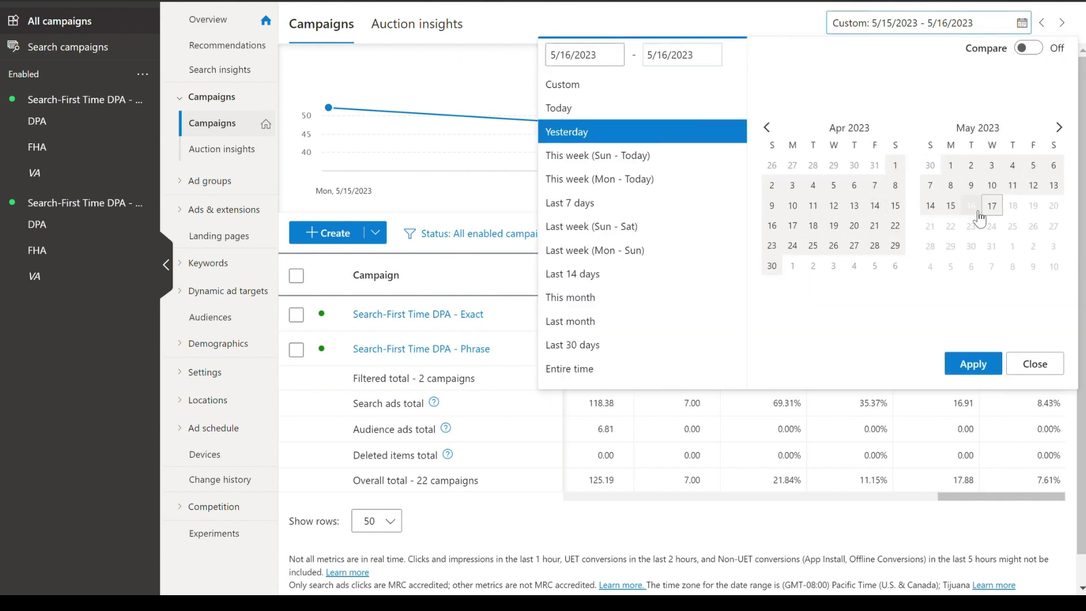
left_click(974, 367)
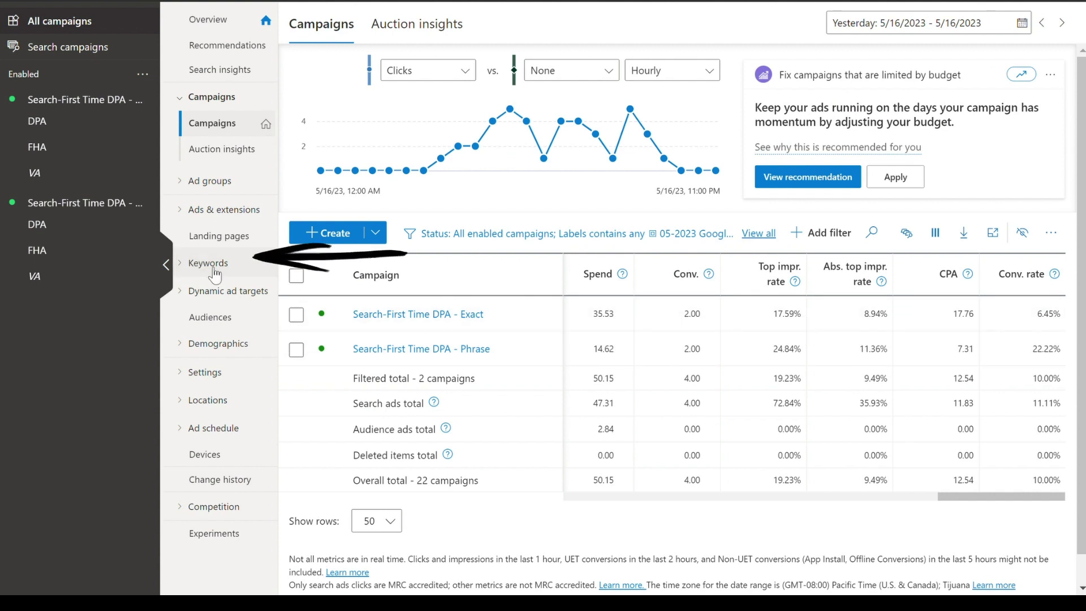
Open the Search terms report, set it to May 1–16, 2023, and download it
left_click(189, 267)
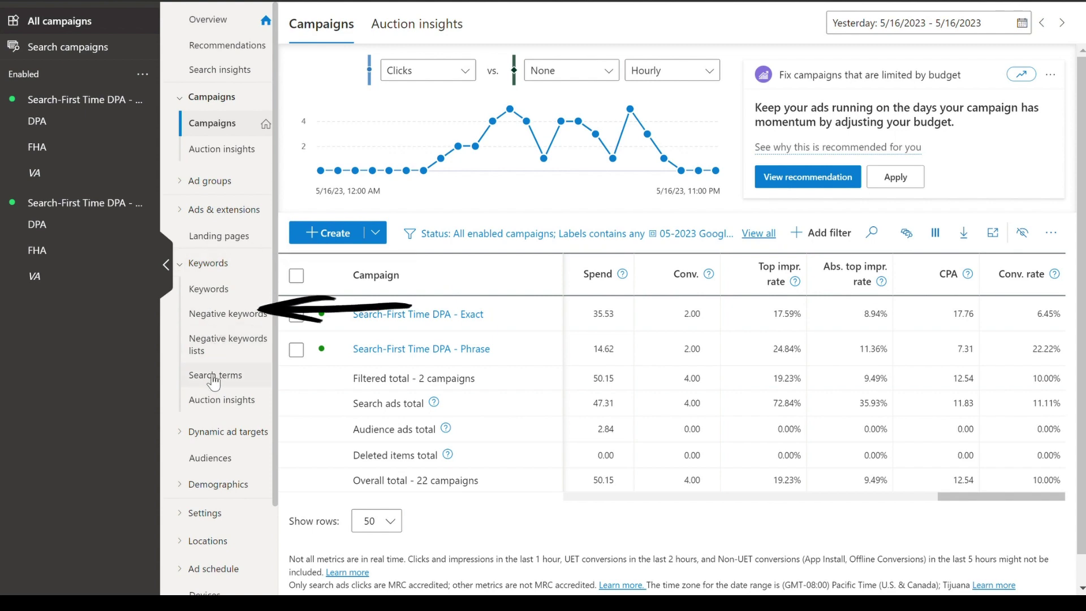
left_click(214, 376)
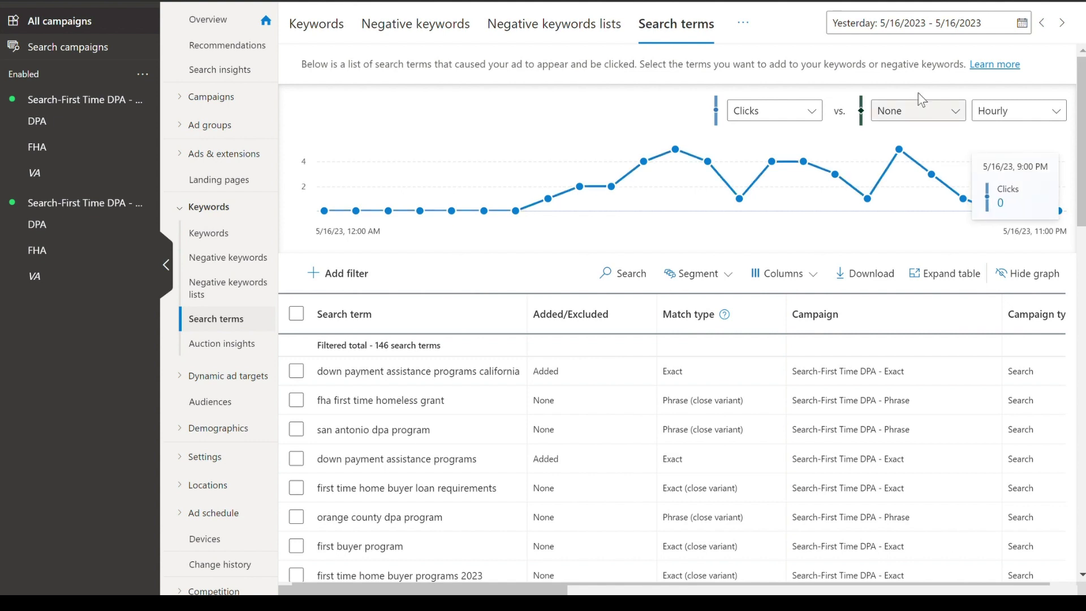
left_click(959, 39)
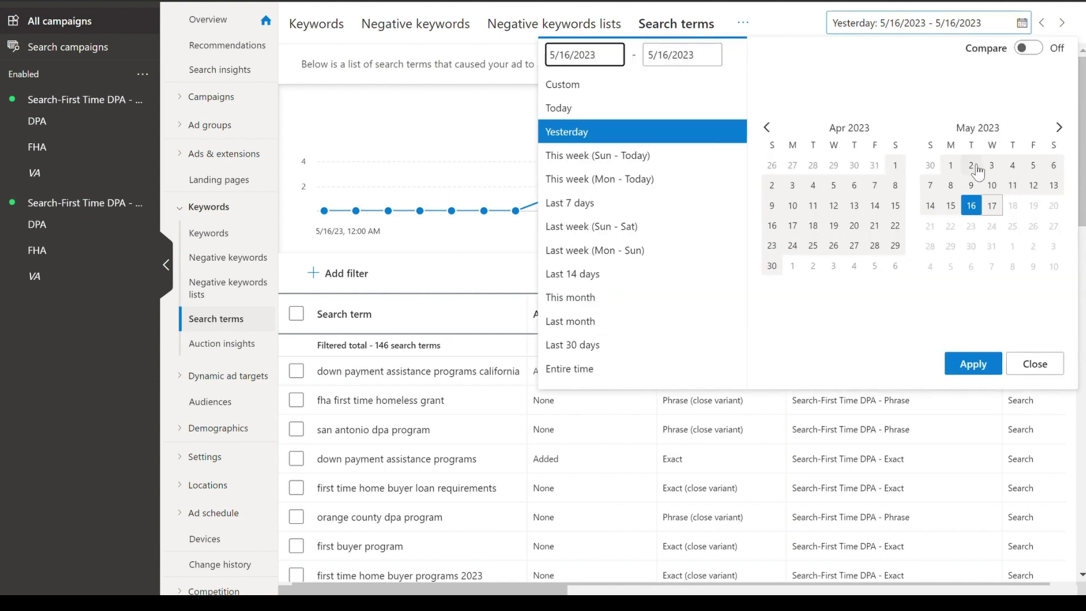
left_click(951, 165)
left_click(983, 363)
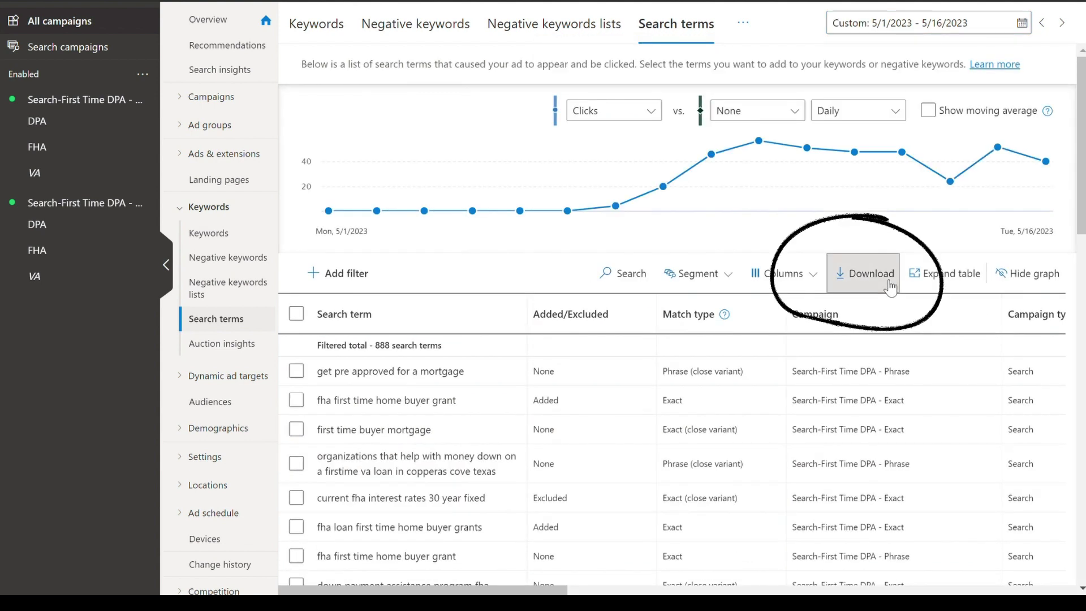
left_click(865, 274)
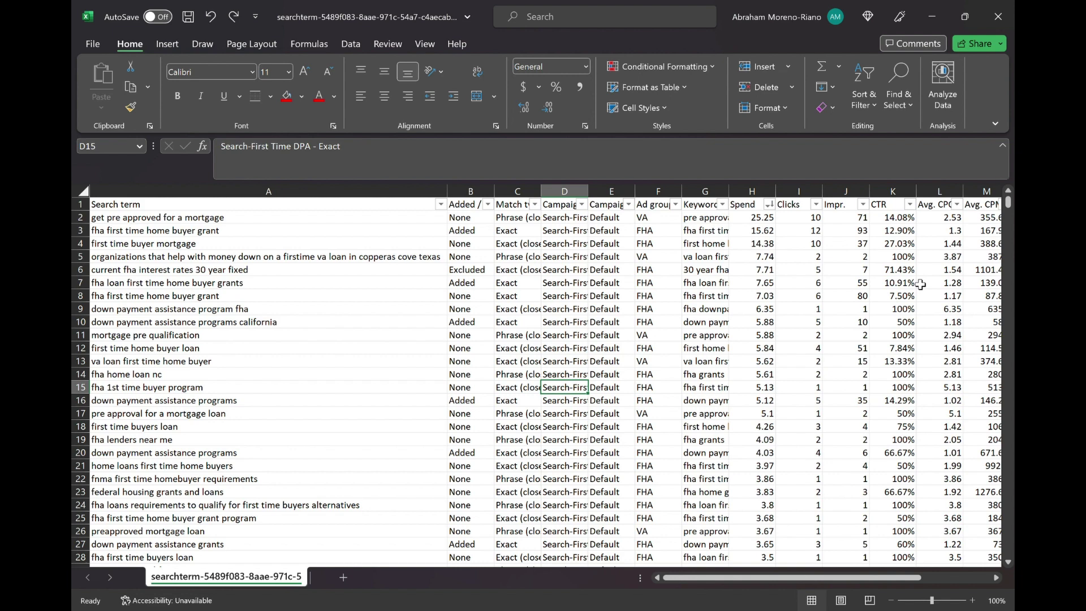
Apply a colour scale to the Spend column
left_click(803, 259)
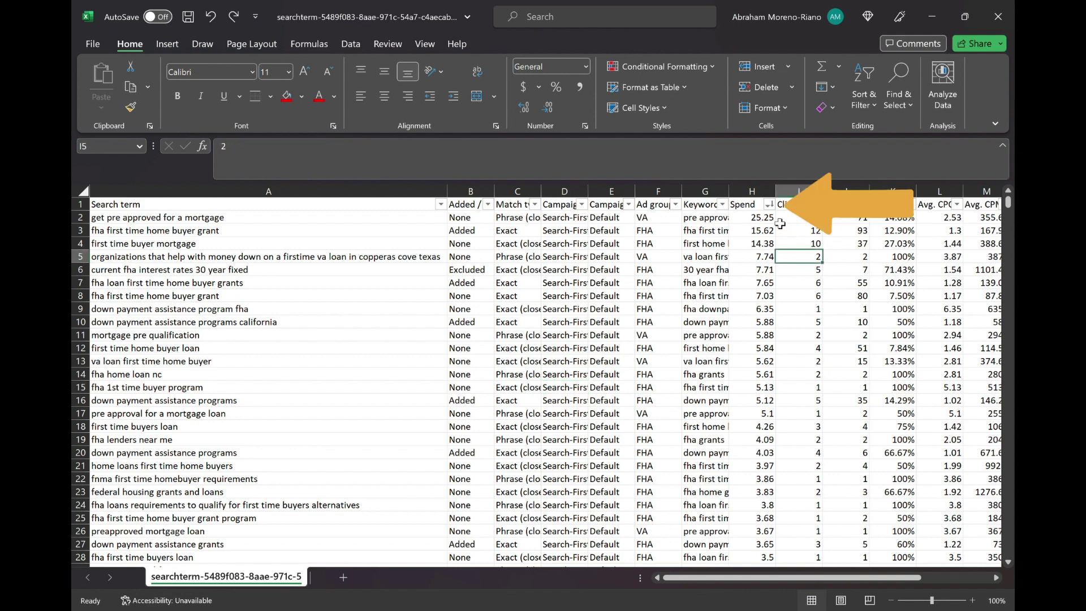
left_click(760, 207)
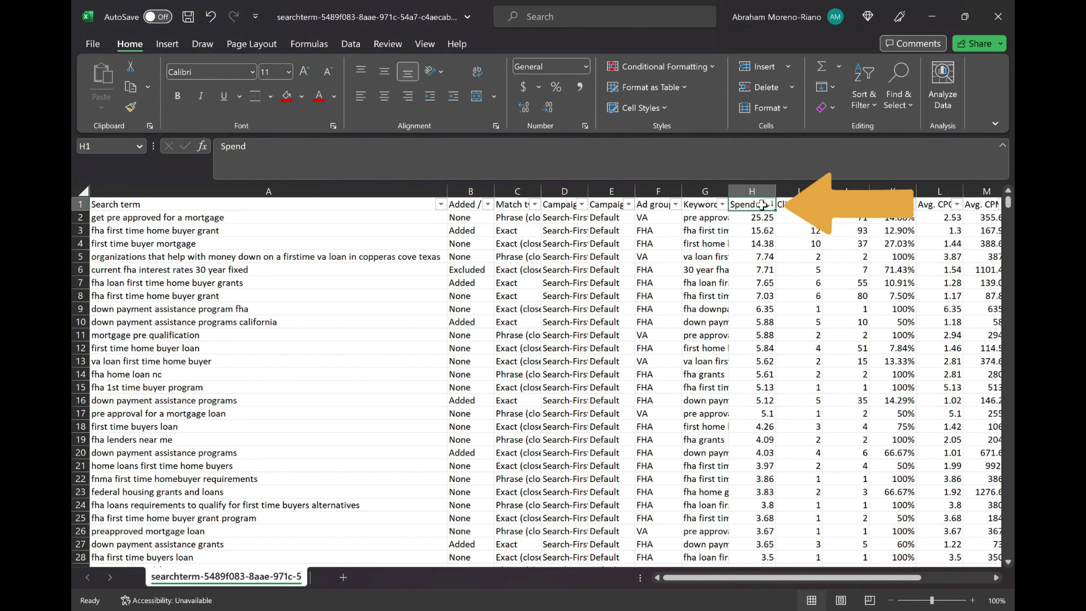
left_click(766, 200)
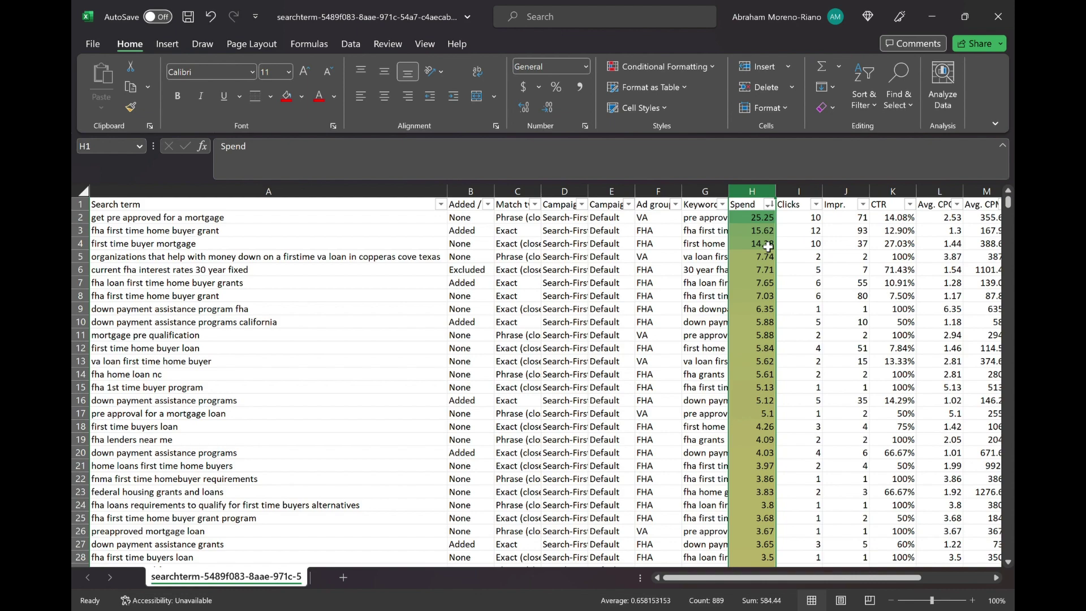
left_click(767, 244)
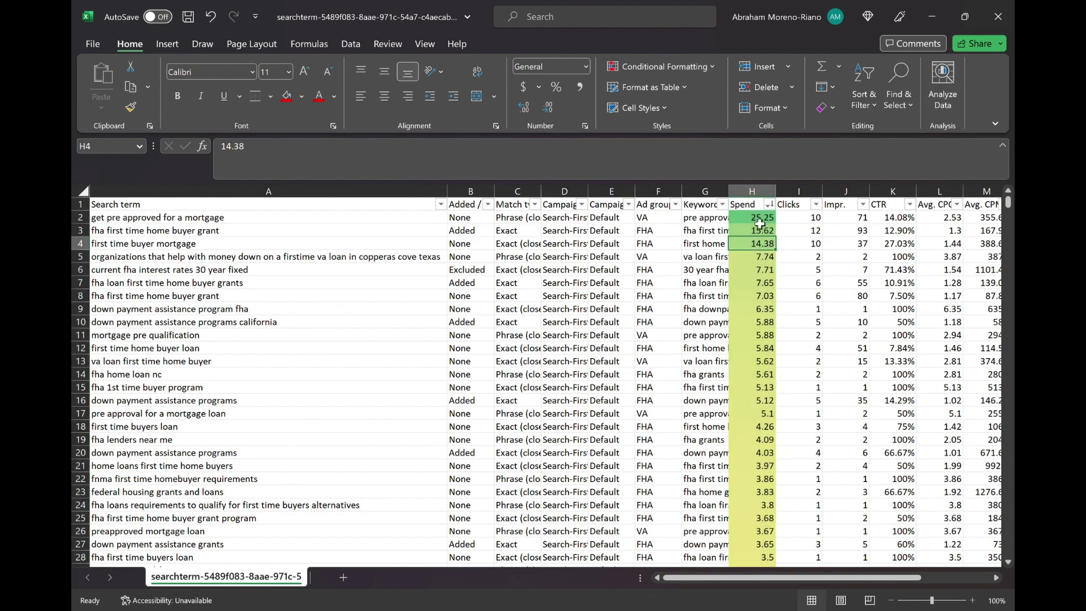
scroll(760, 224, "down", 20)
scroll(776, 439, "up", 18)
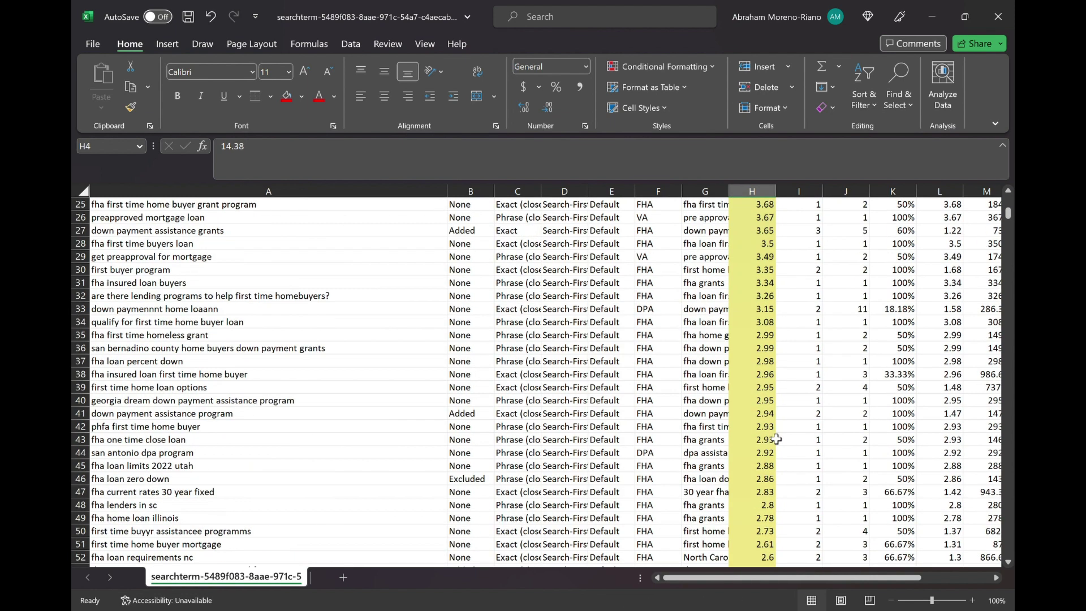
scroll(777, 439, "up", 8)
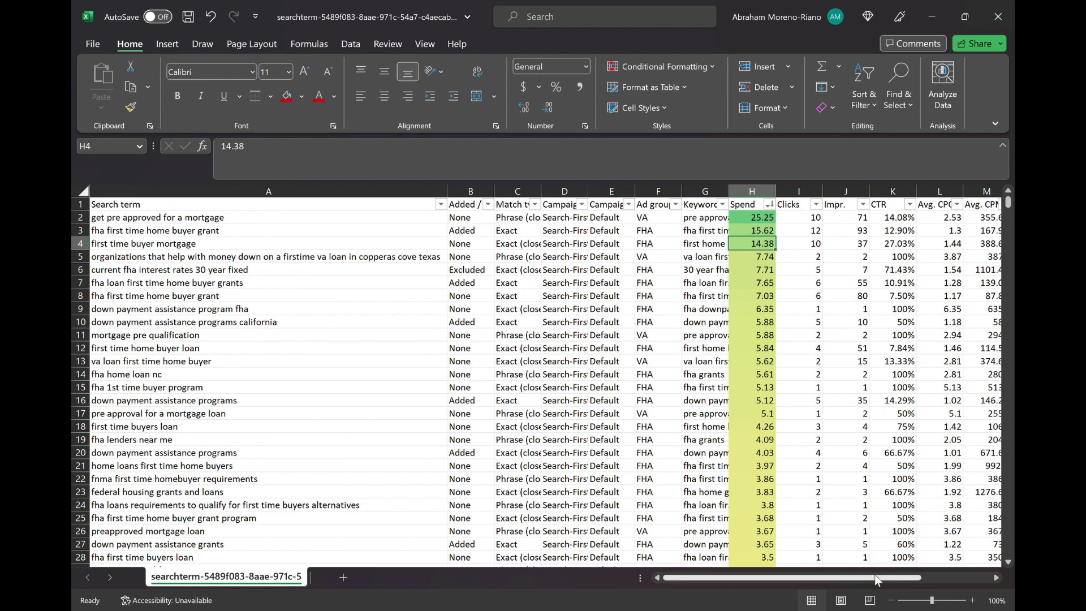
left_click_drag(874, 574, 934, 574)
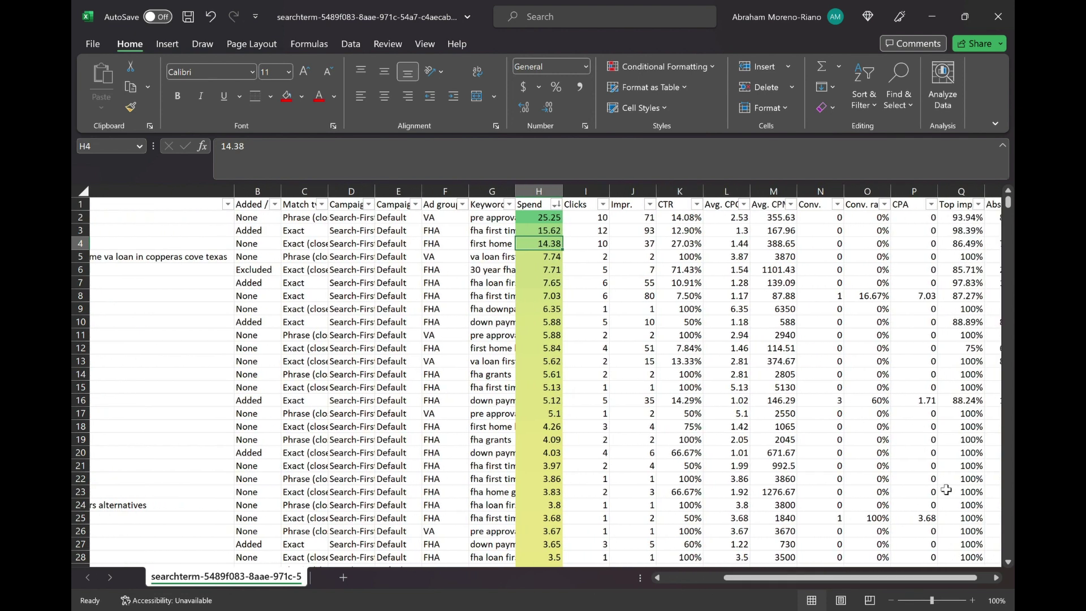
Apply a red-to-green colour scale to the CPA column
left_click(917, 205)
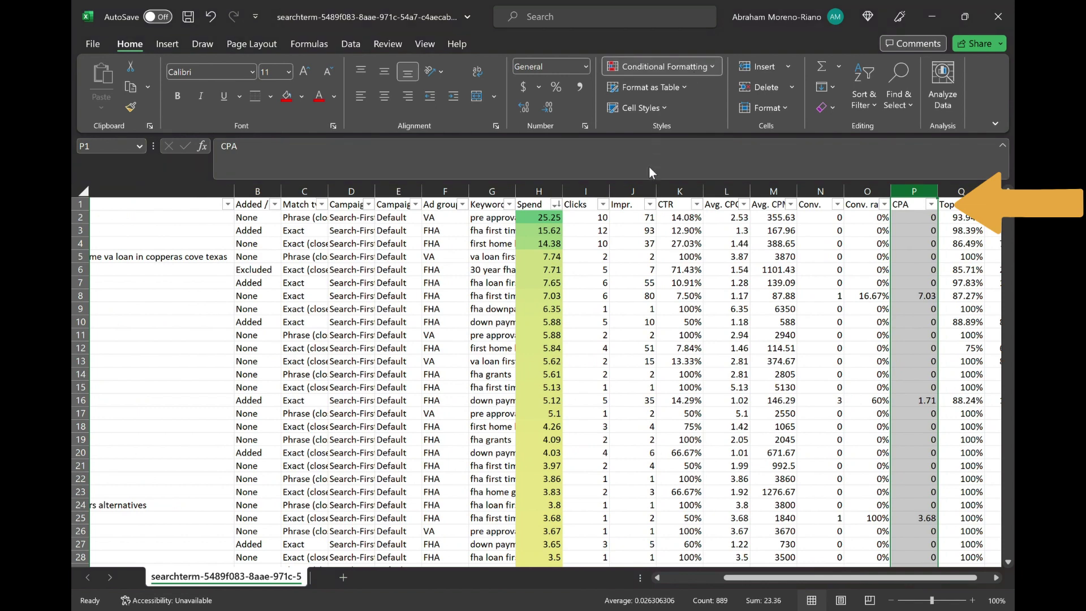
left_click(828, 245)
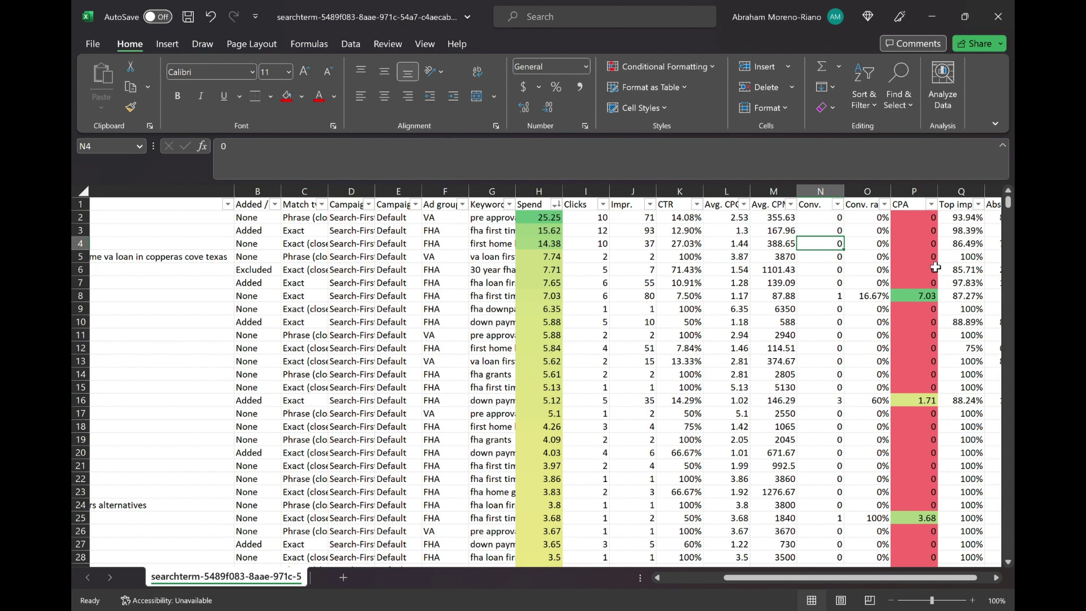
left_click(908, 221)
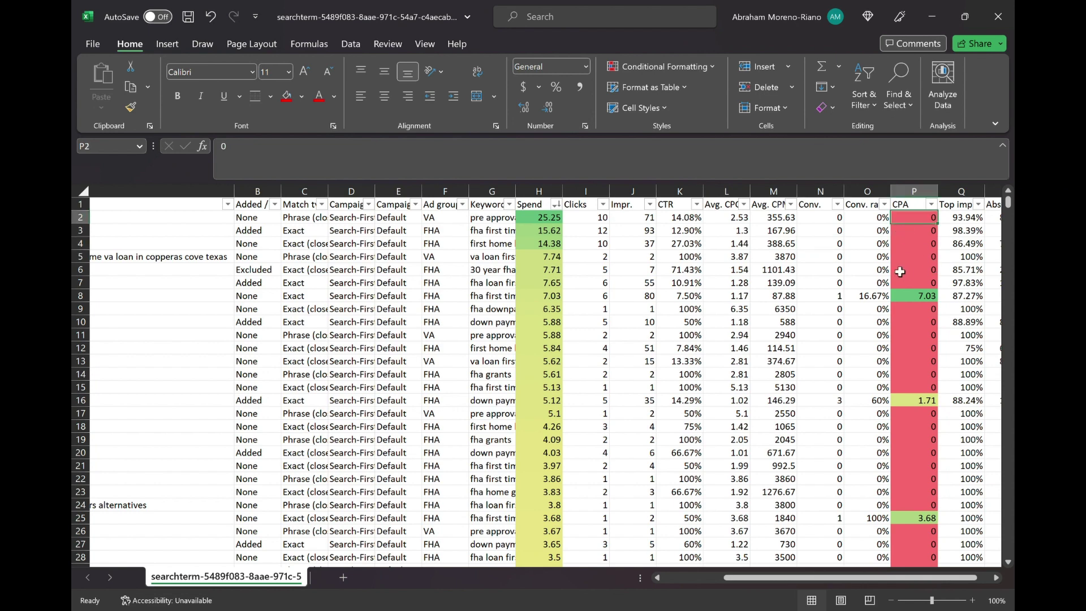
scroll(887, 303, "down", 5)
left_click(921, 322)
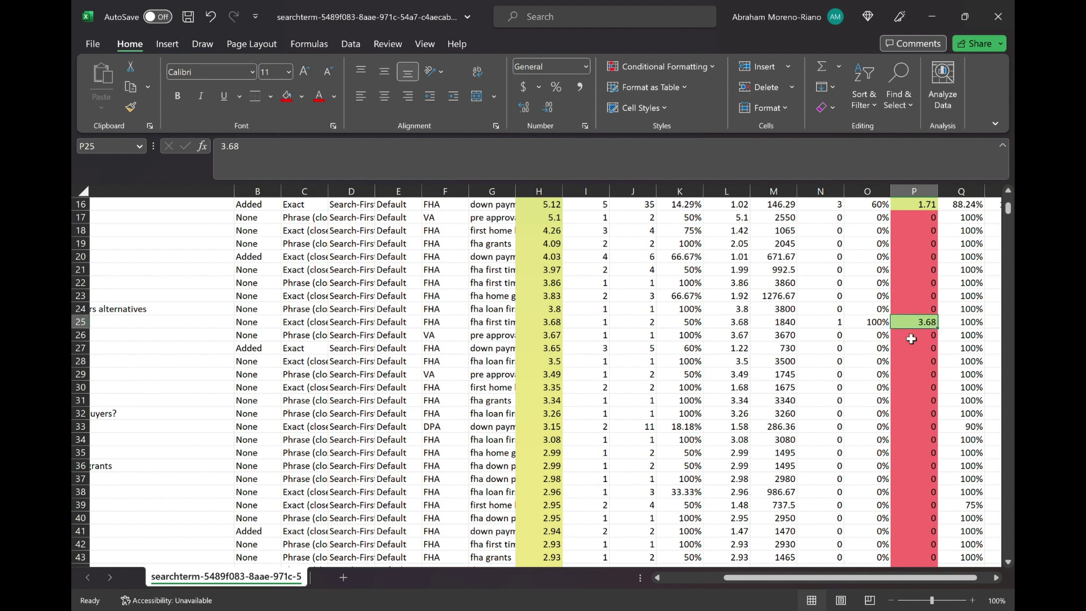
scroll(911, 338, "up", 5)
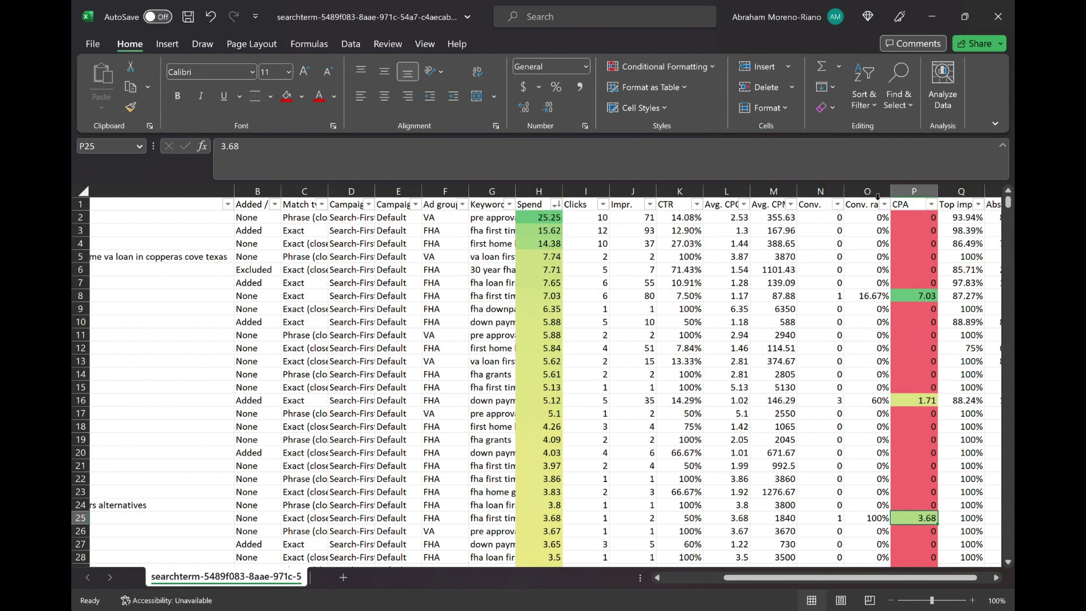
Hide columns I through O so Spend sits beside CPA, then select the top term's row
left_click_drag(878, 207, 594, 215)
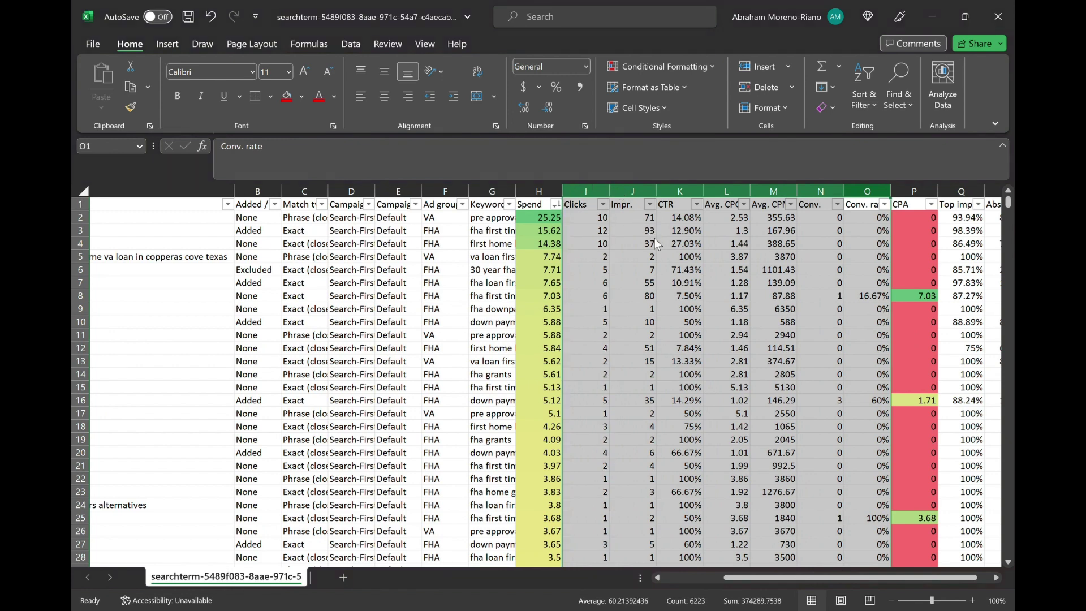
key("ctrl+0")
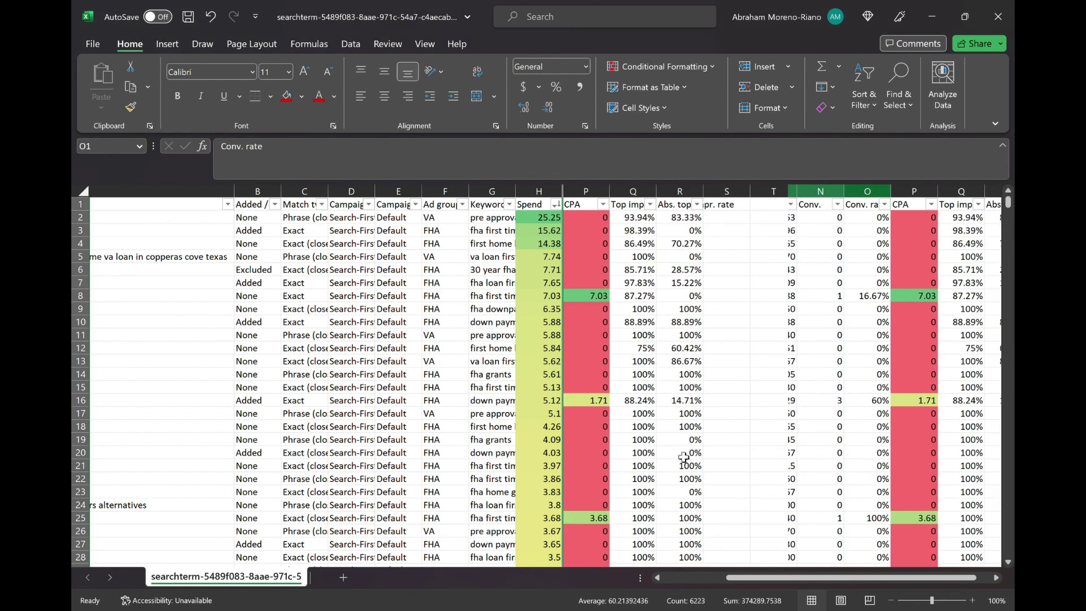
left_click(770, 415)
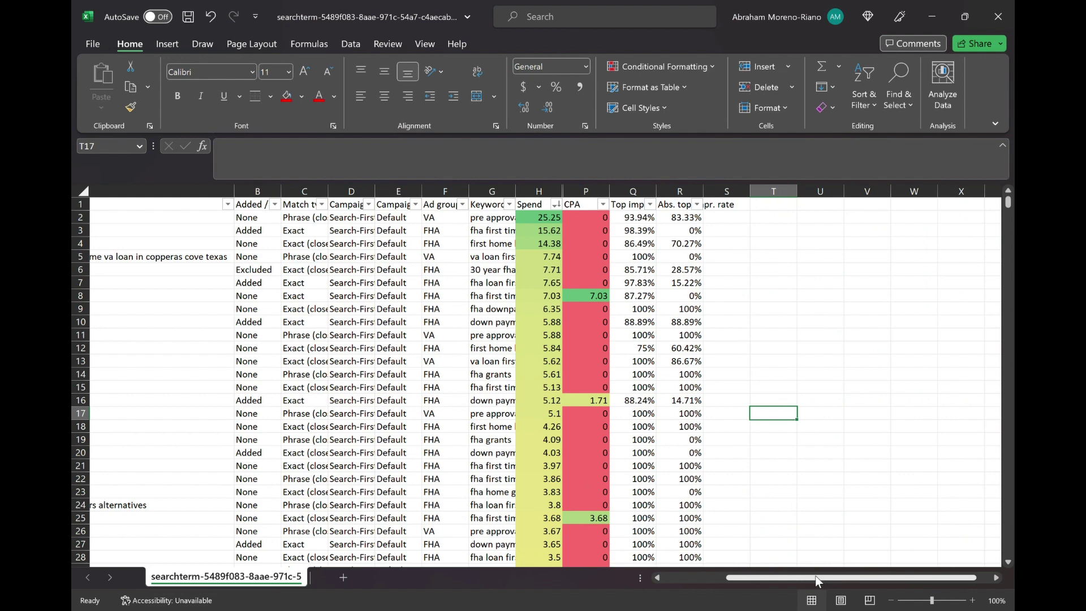
left_click_drag(818, 575, 512, 571)
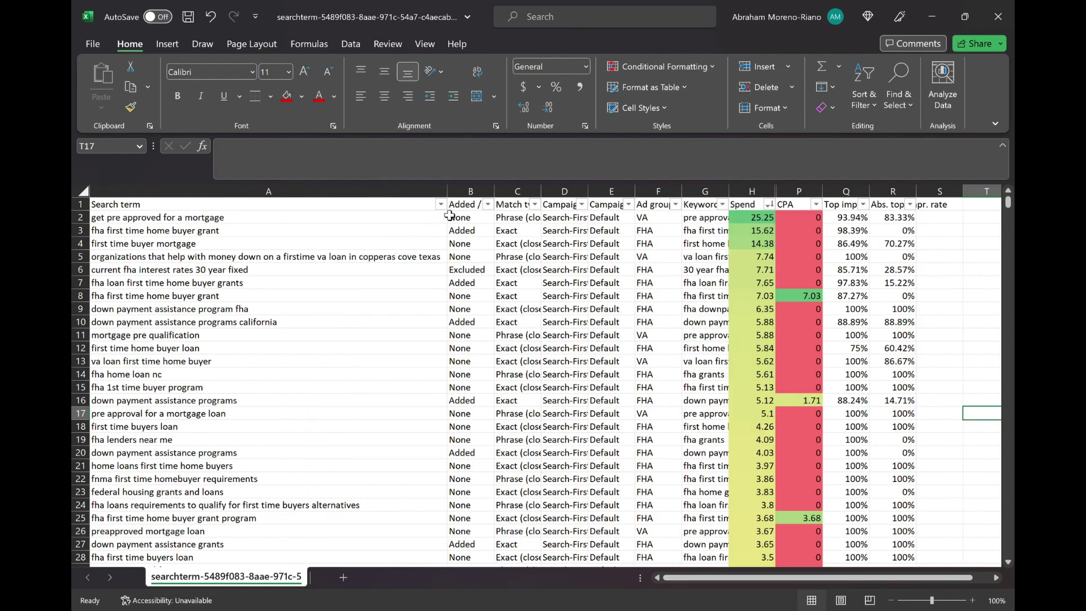
left_click(709, 222)
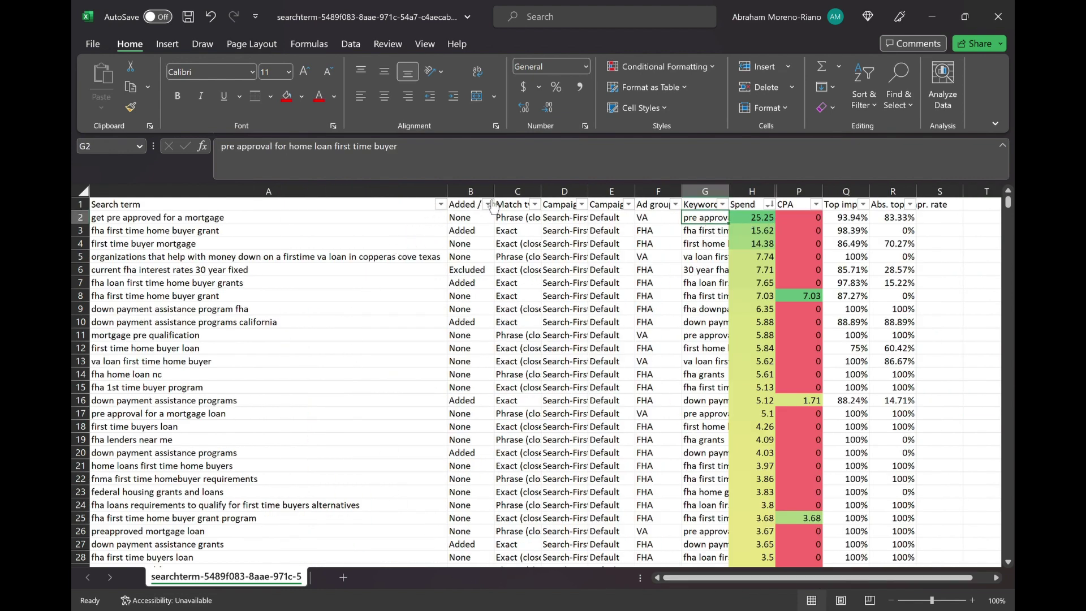
left_click(230, 221)
left_click_drag(230, 221, 752, 224)
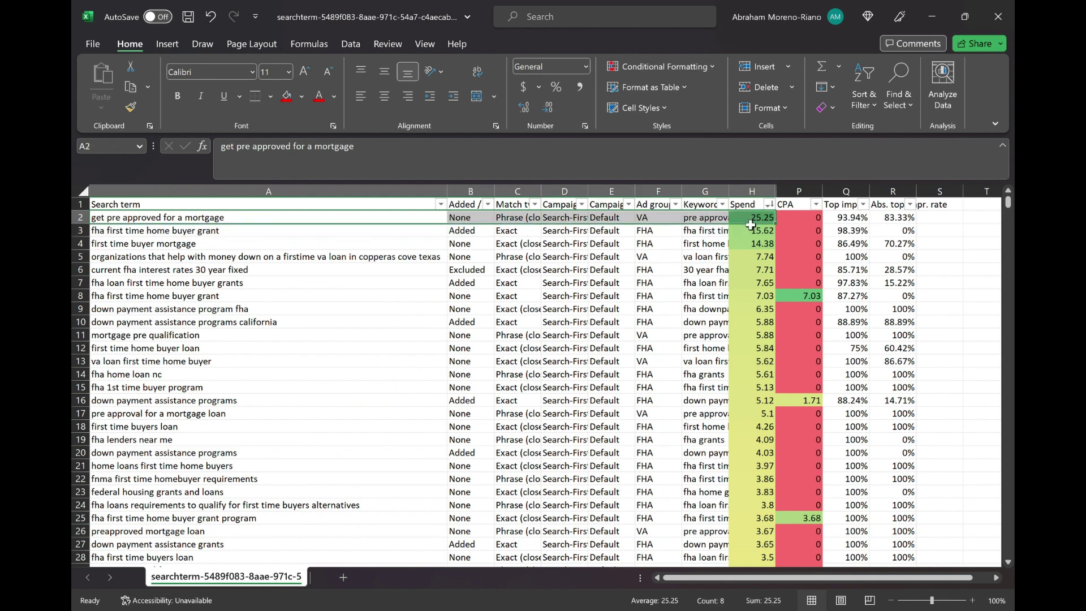
Fill the zero-CPA search term 'get pre approved for a mortgage' red
left_click(816, 222)
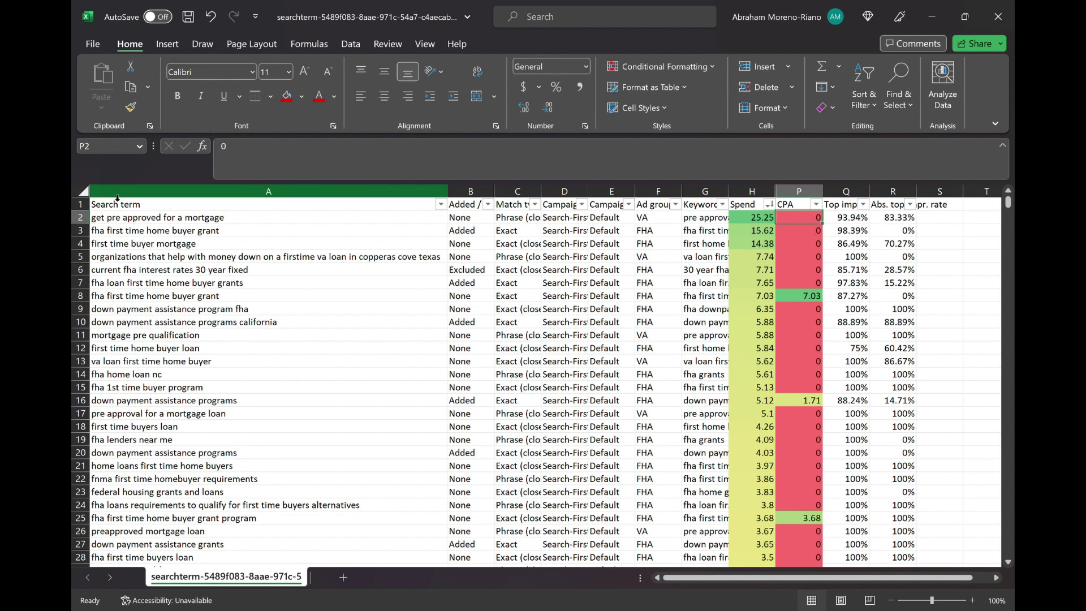
left_click(207, 224)
left_click(283, 100)
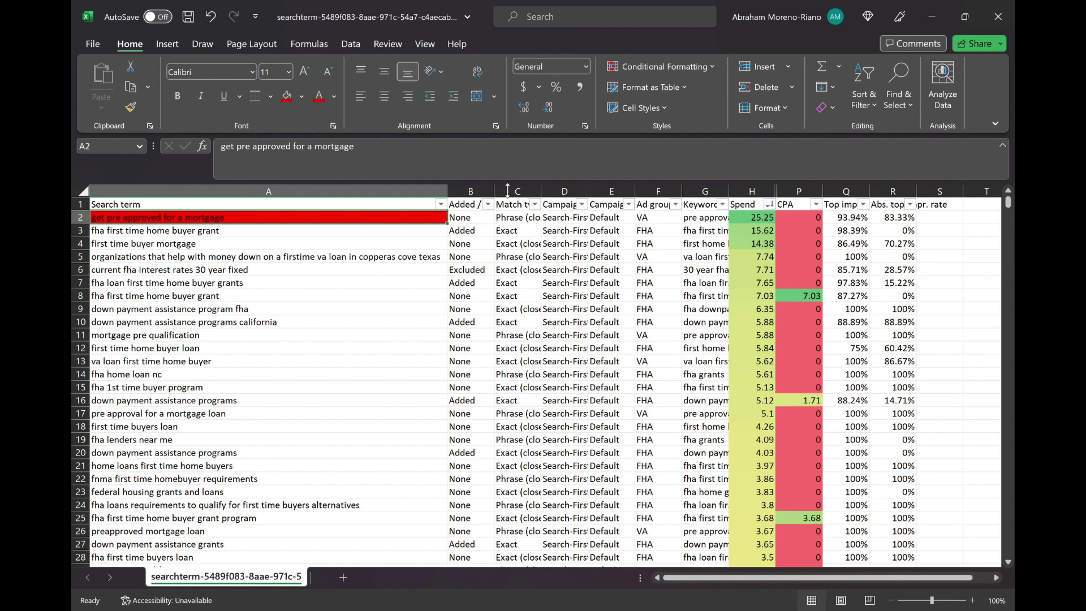
Autofit column B to show its full Added / Excluded header
left_click(478, 210)
left_click_drag(478, 191, 517, 191)
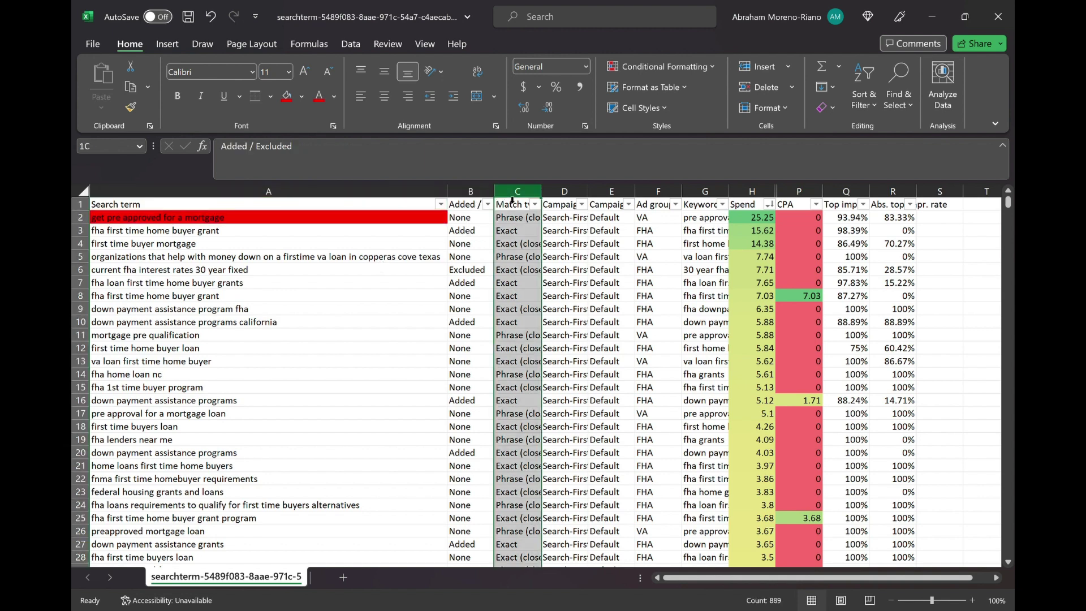
left_click(478, 191)
double_click(502, 195)
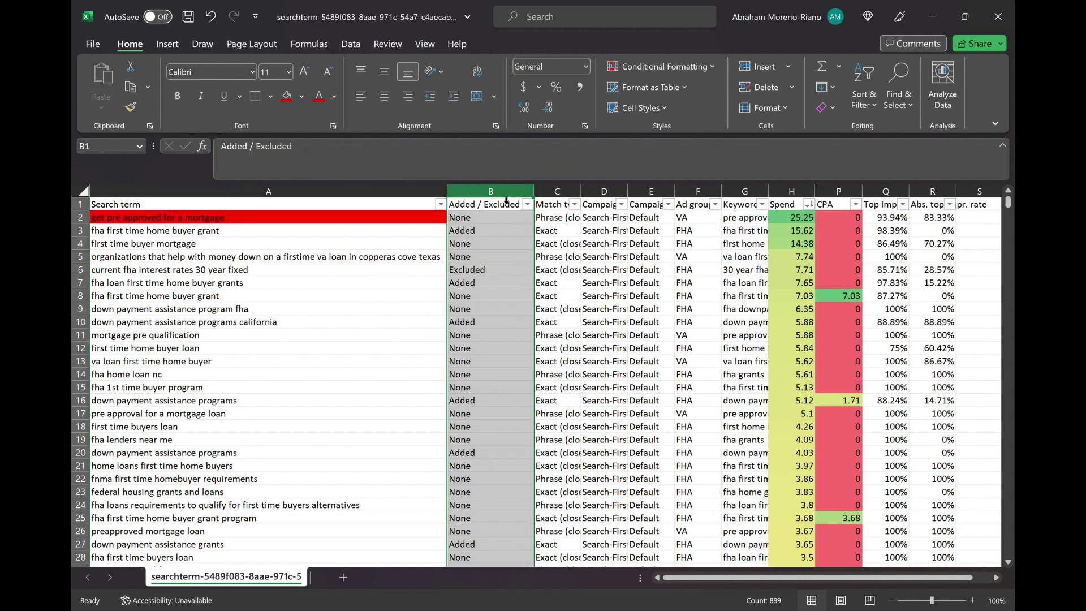
left_click(498, 211)
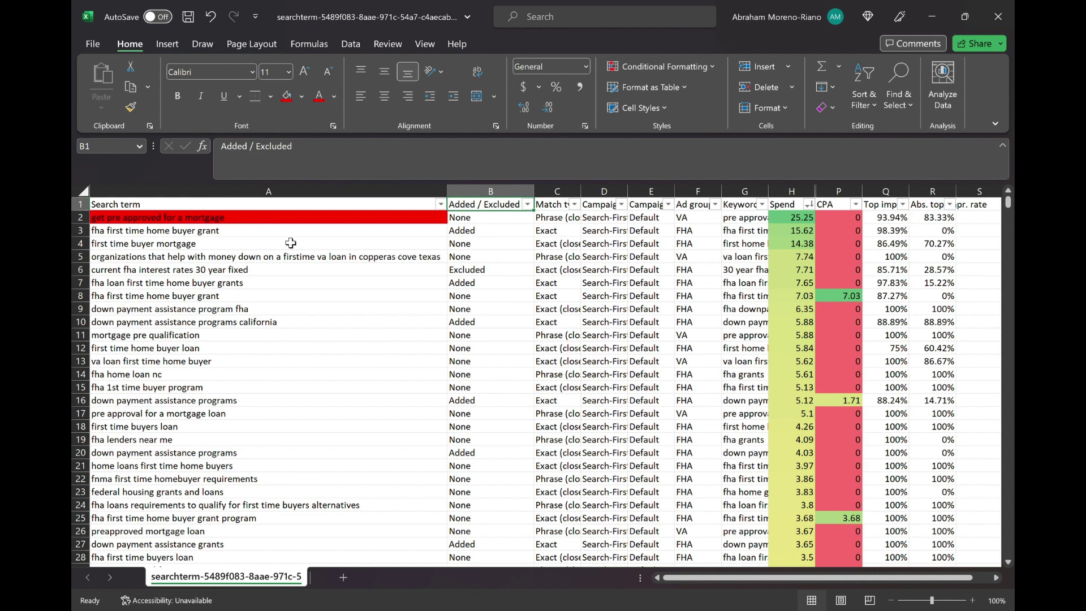
Fill the search terms in A3 and A4 red as well
left_click(317, 221)
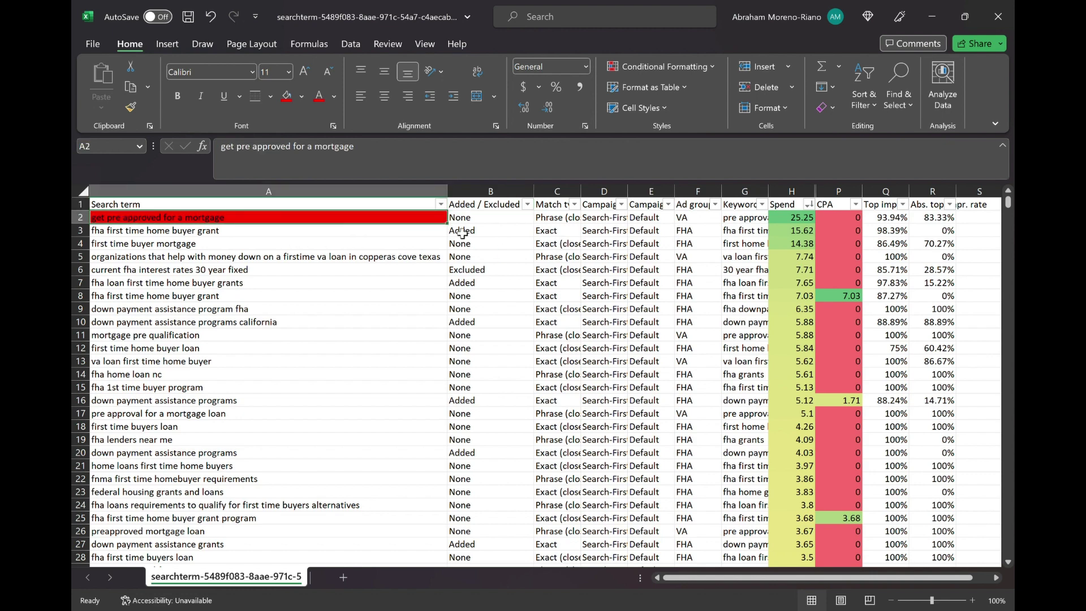
left_click(381, 232)
left_click(287, 97)
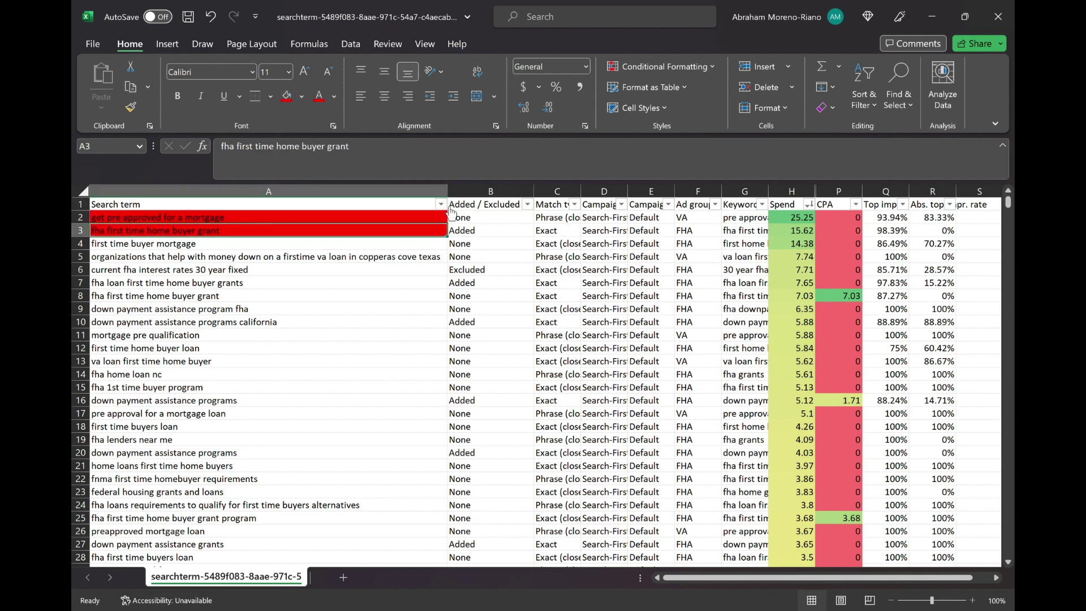
left_click(206, 246)
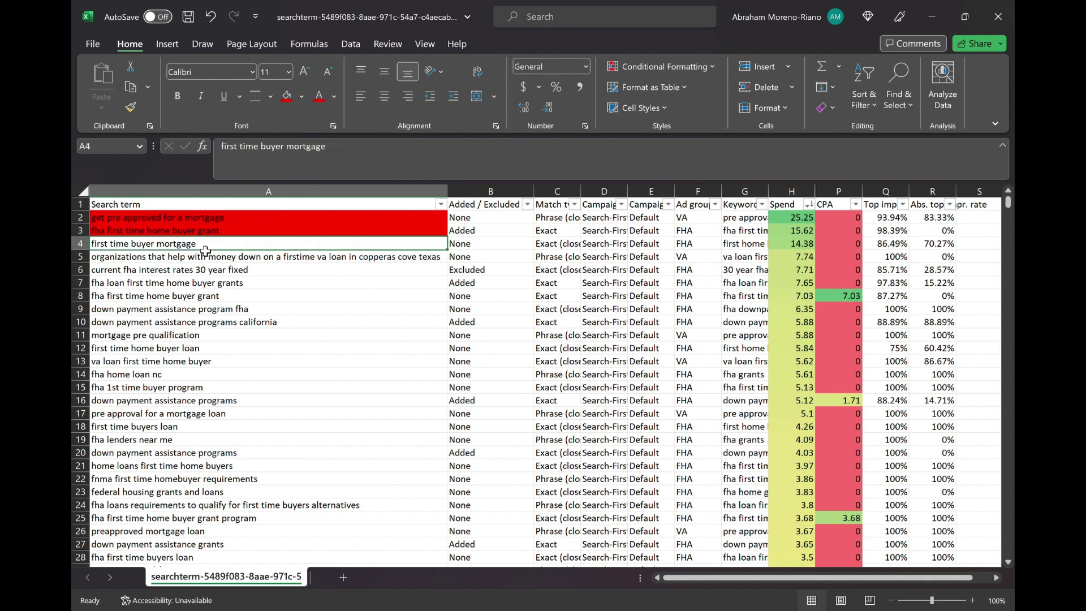
left_click(287, 97)
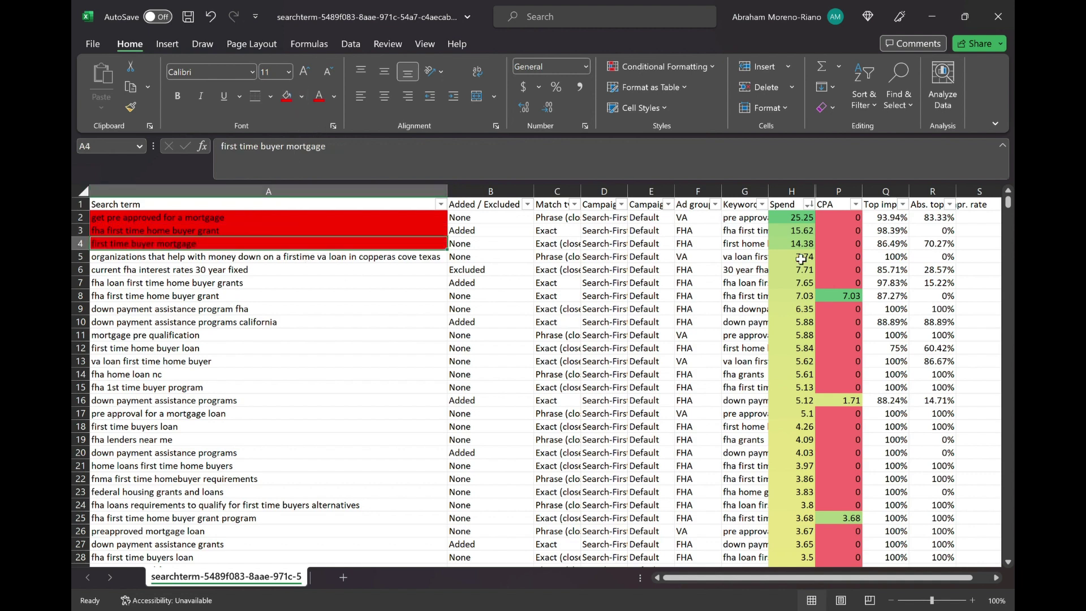
left_click_drag(843, 225, 843, 237)
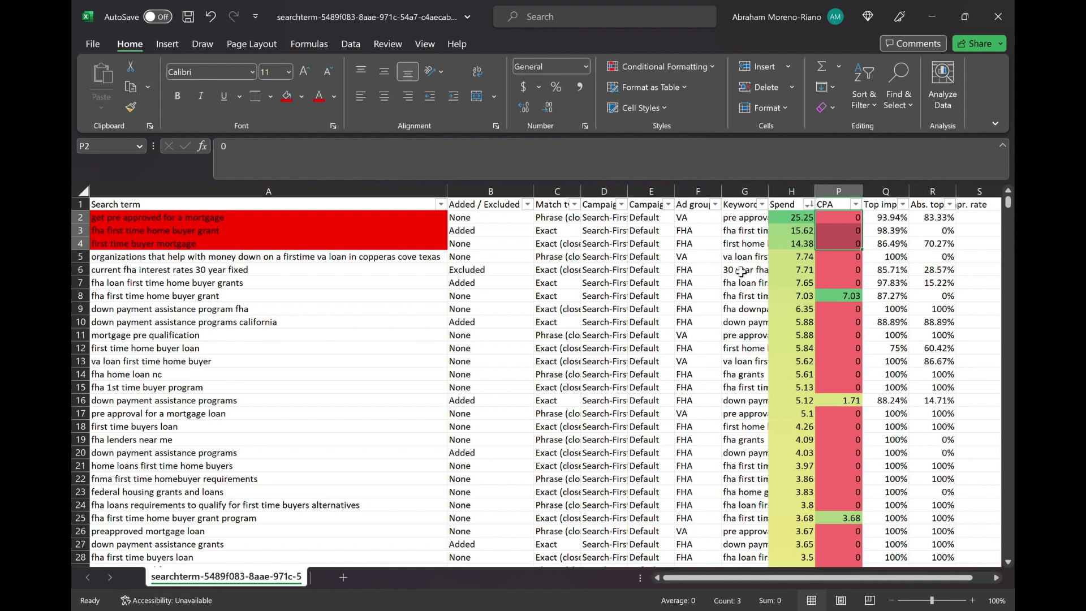
Fill the converting search terms in A8 (CPA 7.03) and A16 (CPA 1.71) yellow
left_click_drag(264, 222, 265, 246)
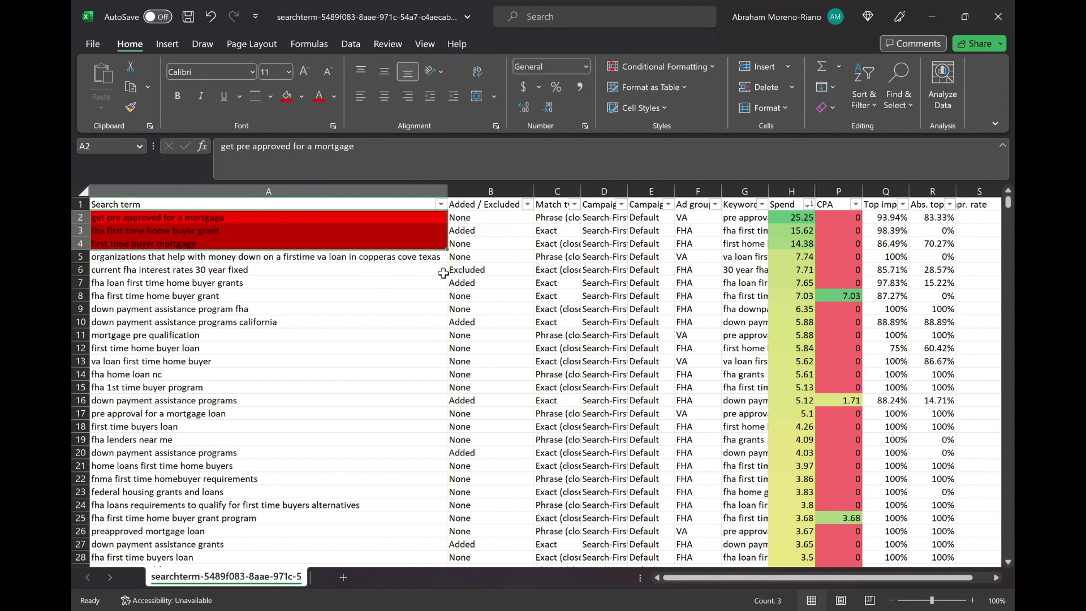
left_click(400, 296)
key("Right")
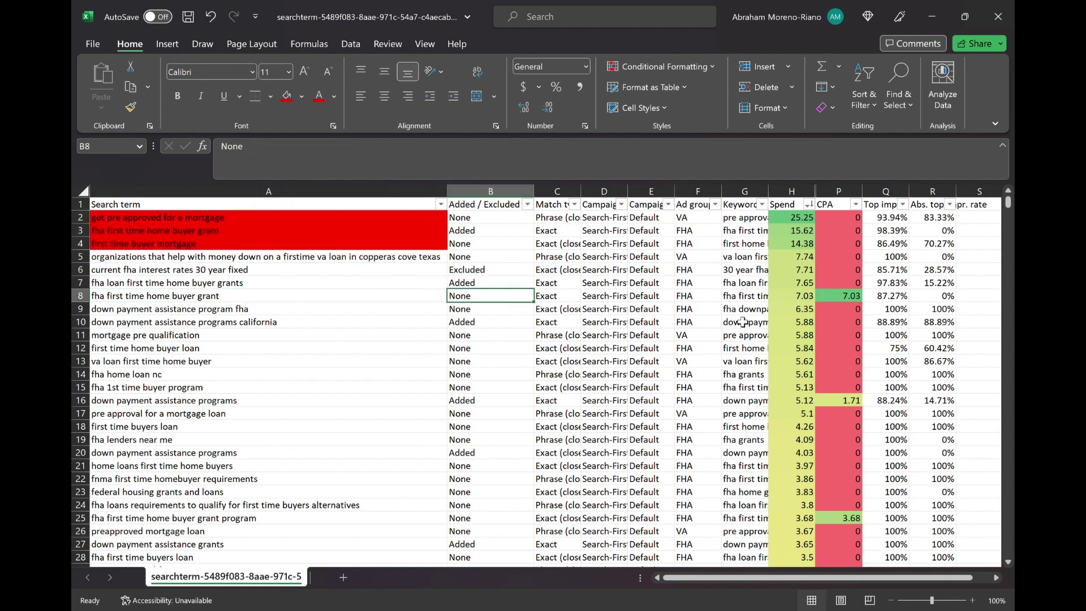
left_click_drag(832, 298, 258, 298)
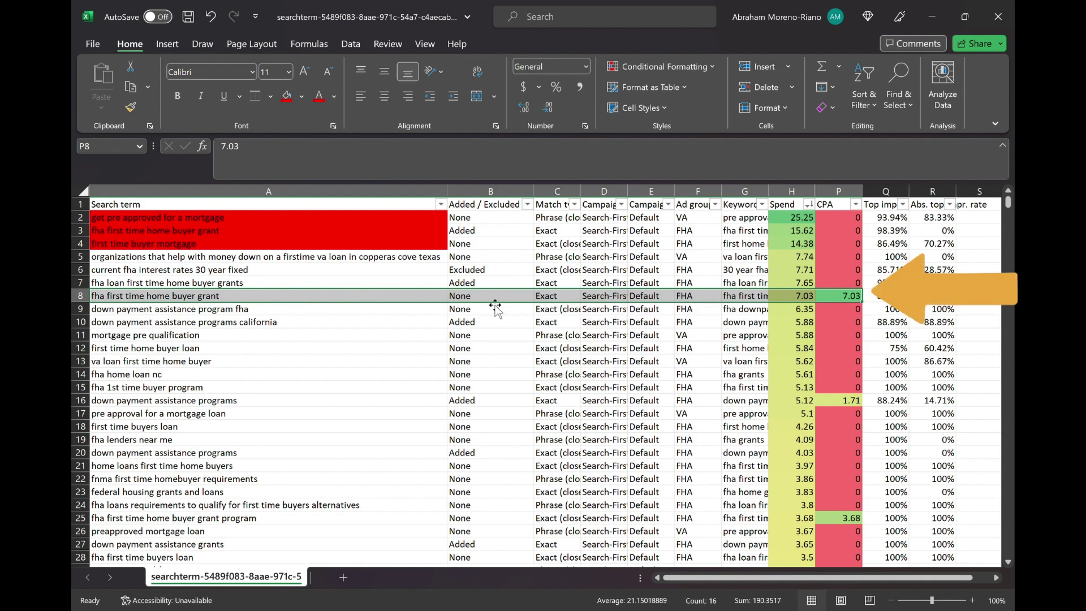
left_click(423, 299)
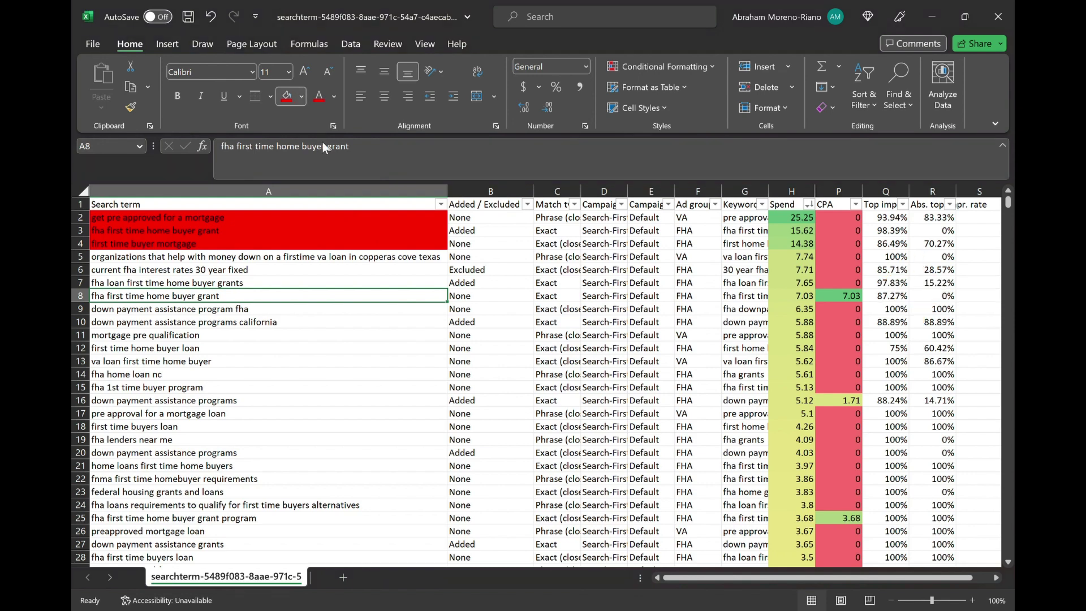
left_click(321, 225)
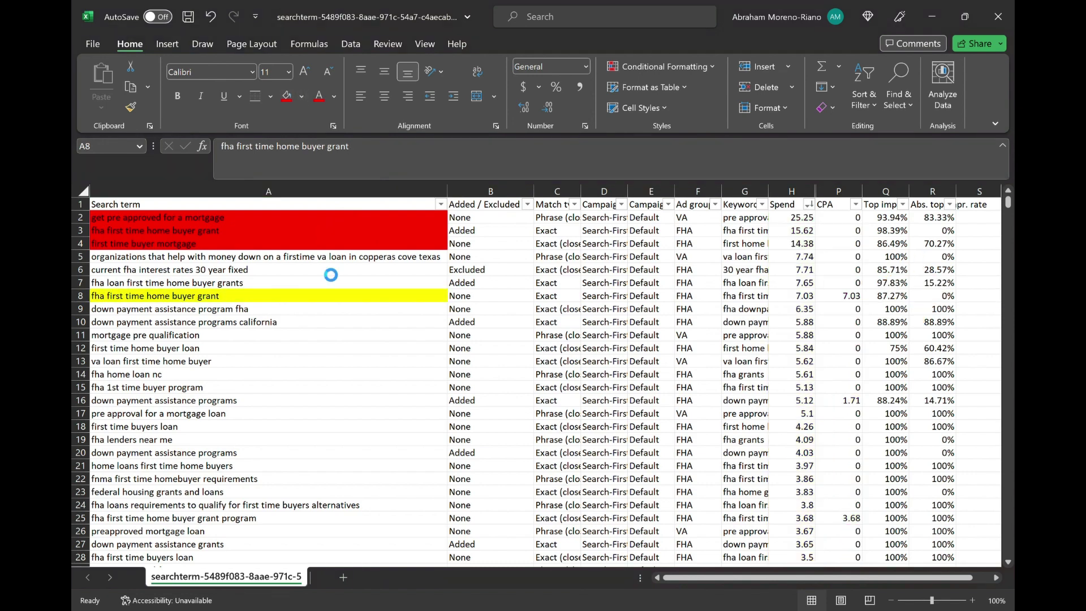
key("Right")
key("Right")
key("Right")
key("Right")
key("Right")
key("Right")
key("Down")
key("Down")
key("Down")
key("Down")
key("Down")
key("Down")
key("Down")
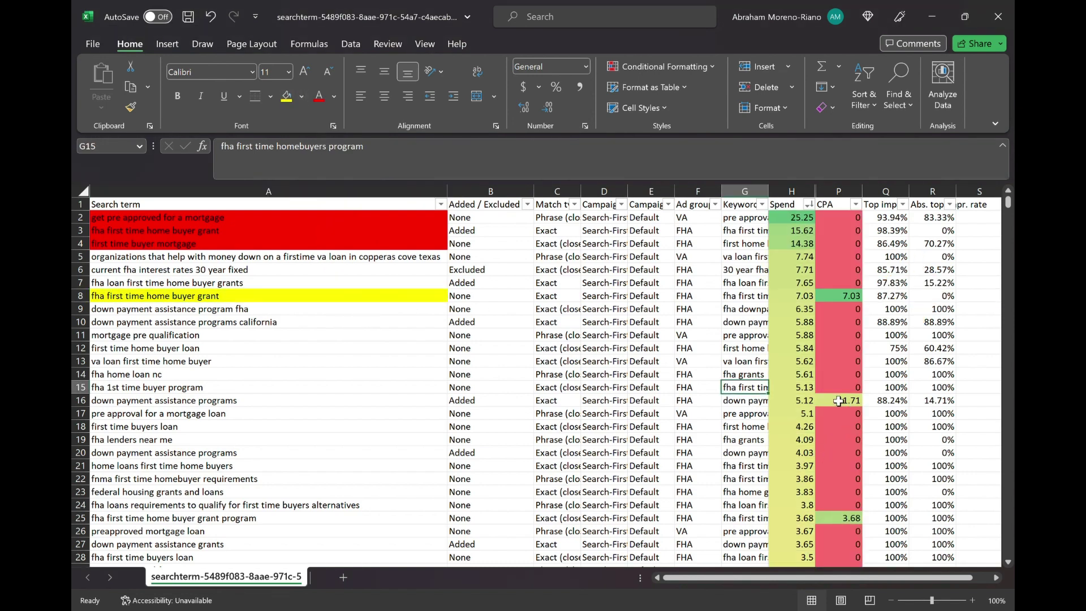
left_click_drag(852, 403, 279, 402)
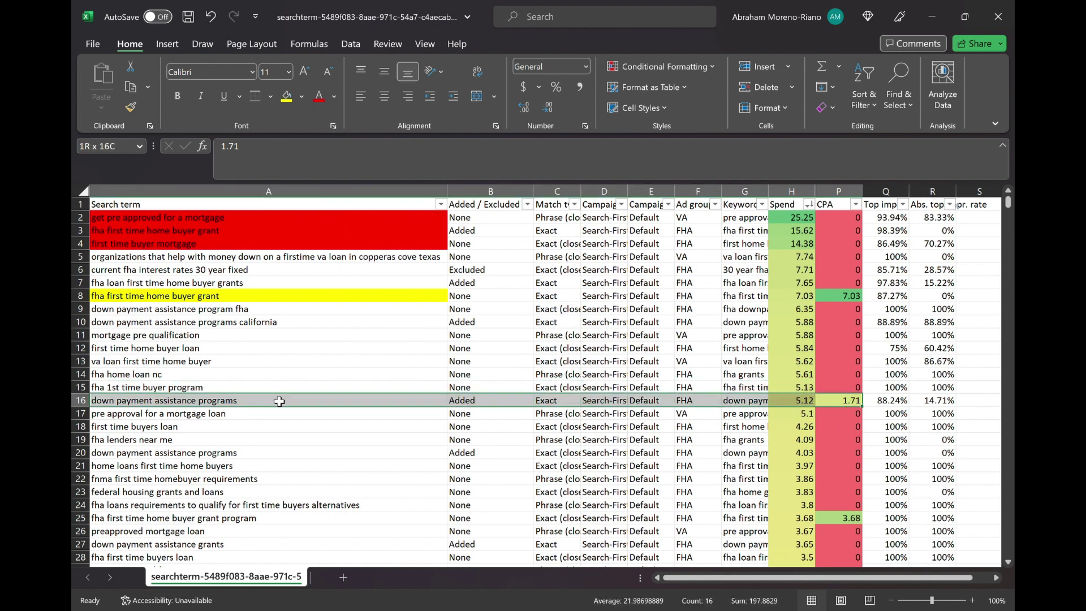
left_click(427, 406)
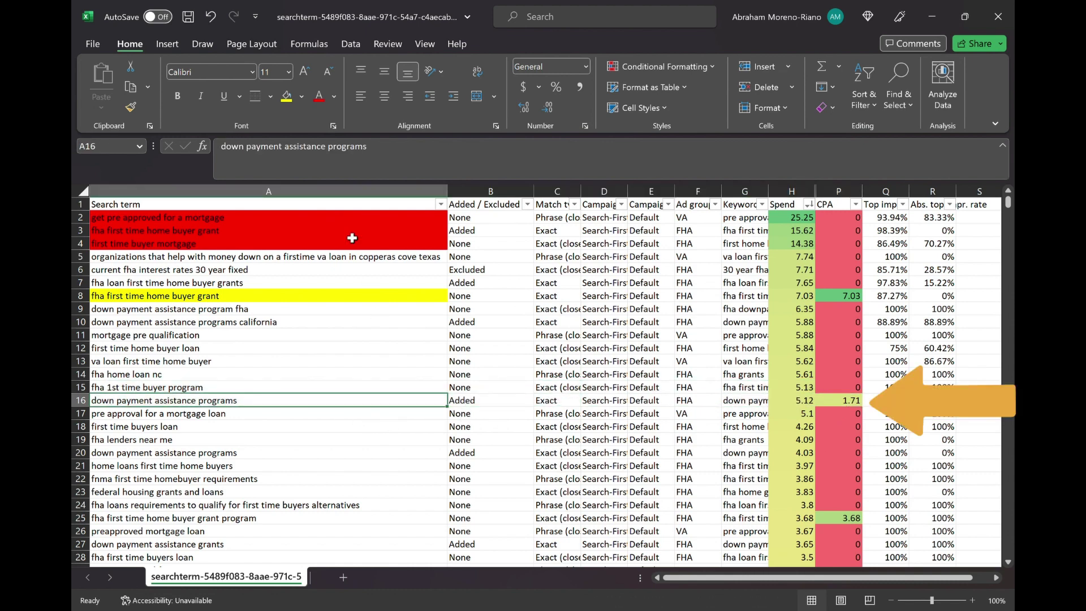
left_click(287, 96)
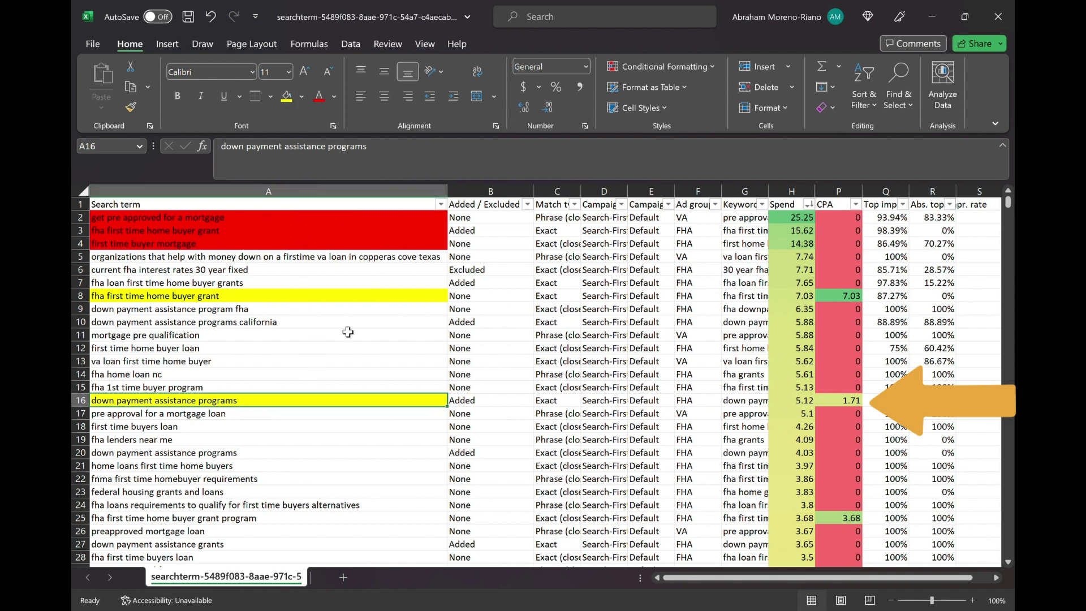
Fill the converting search terms in A25 (CPA 3.68) and A74 (CPA 2.08) yellow
scroll(391, 288, "down", 4)
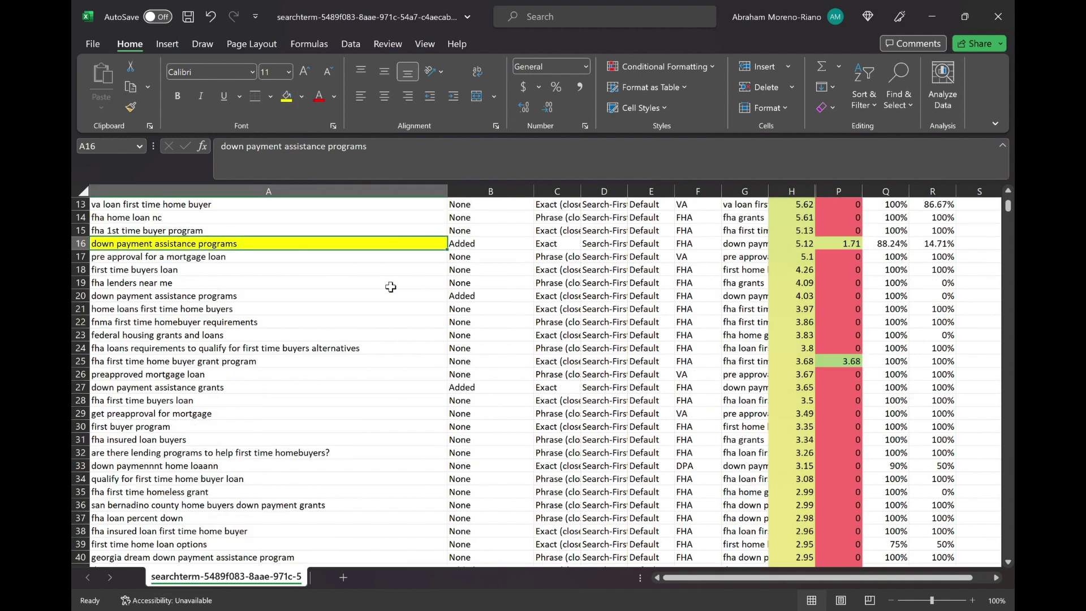
left_click_drag(856, 362, 317, 367)
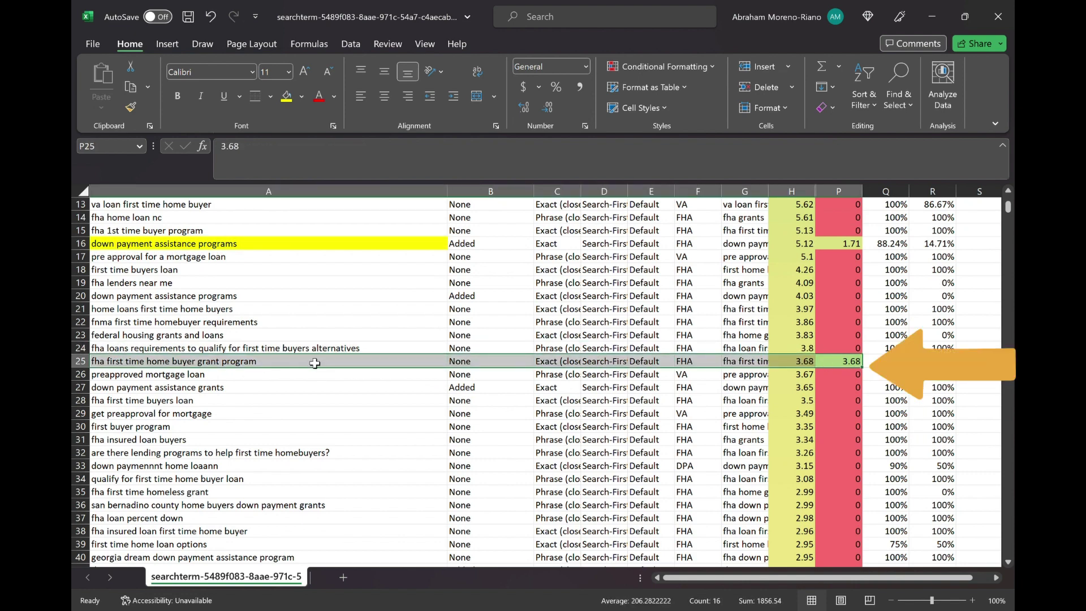
left_click(315, 363)
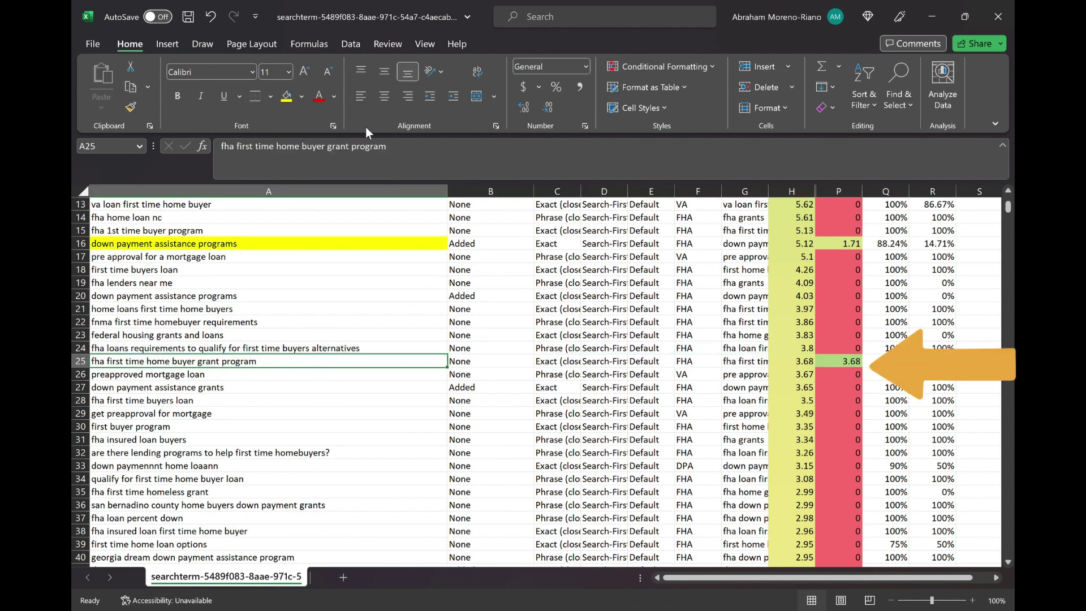
left_click(284, 100)
scroll(377, 371, "down", 3)
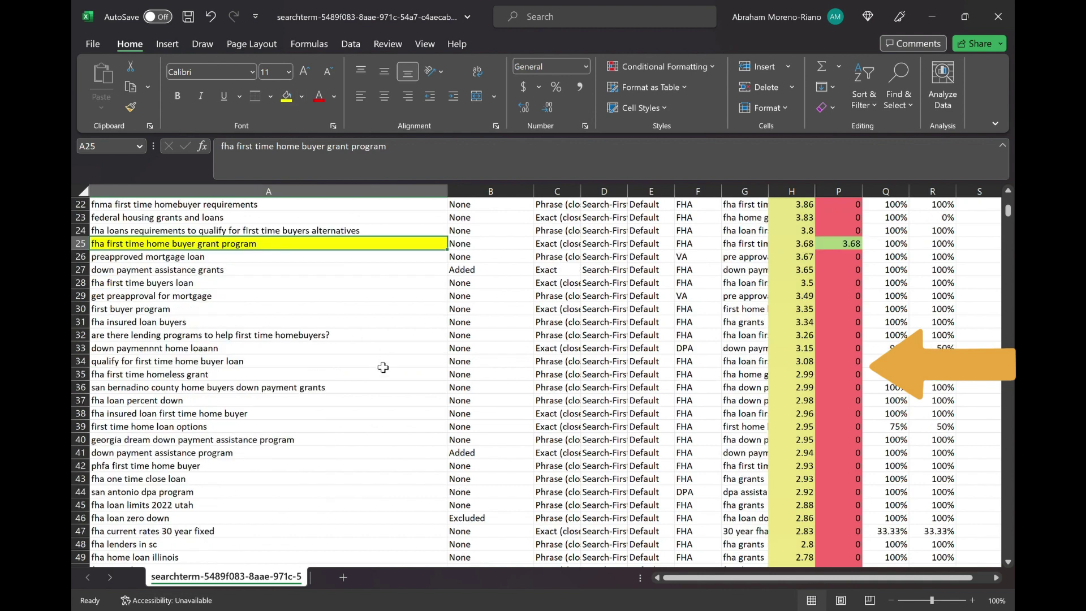
scroll(481, 447, "down", 8)
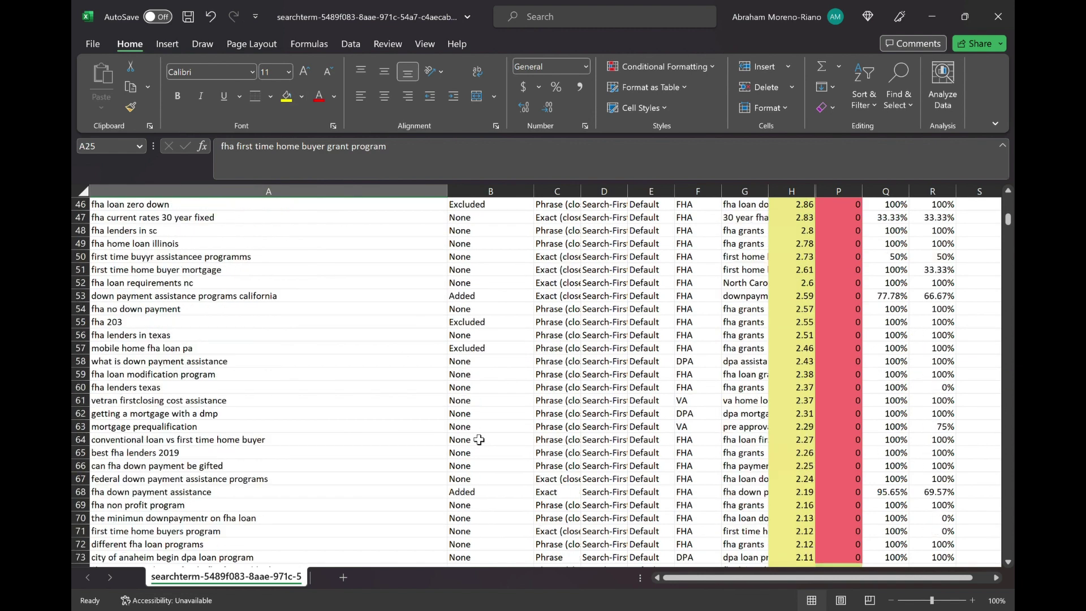
scroll(479, 440, "down", 4)
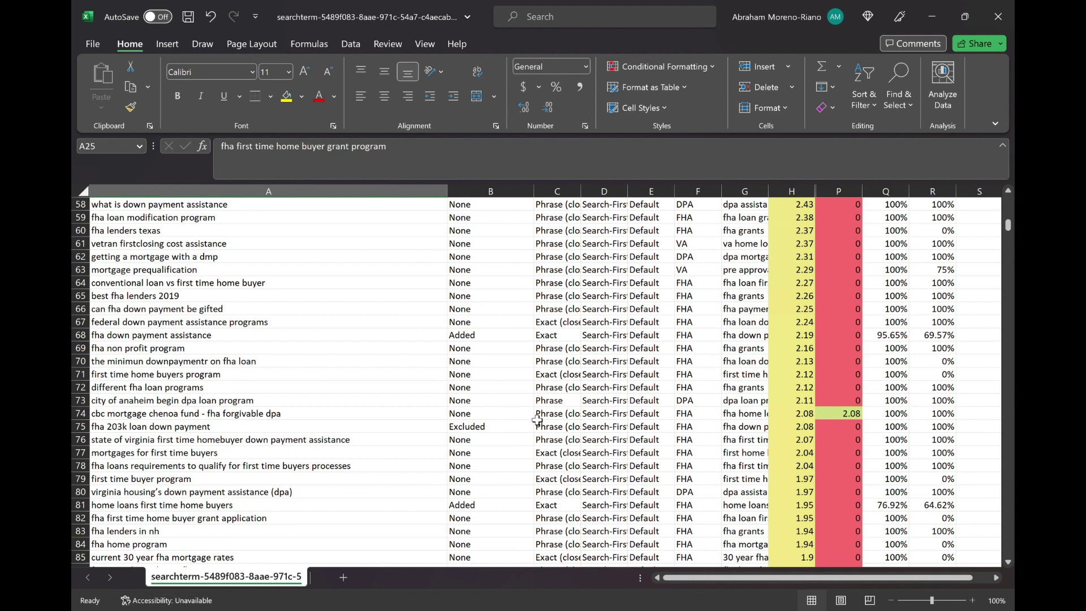
left_click_drag(847, 418, 352, 416)
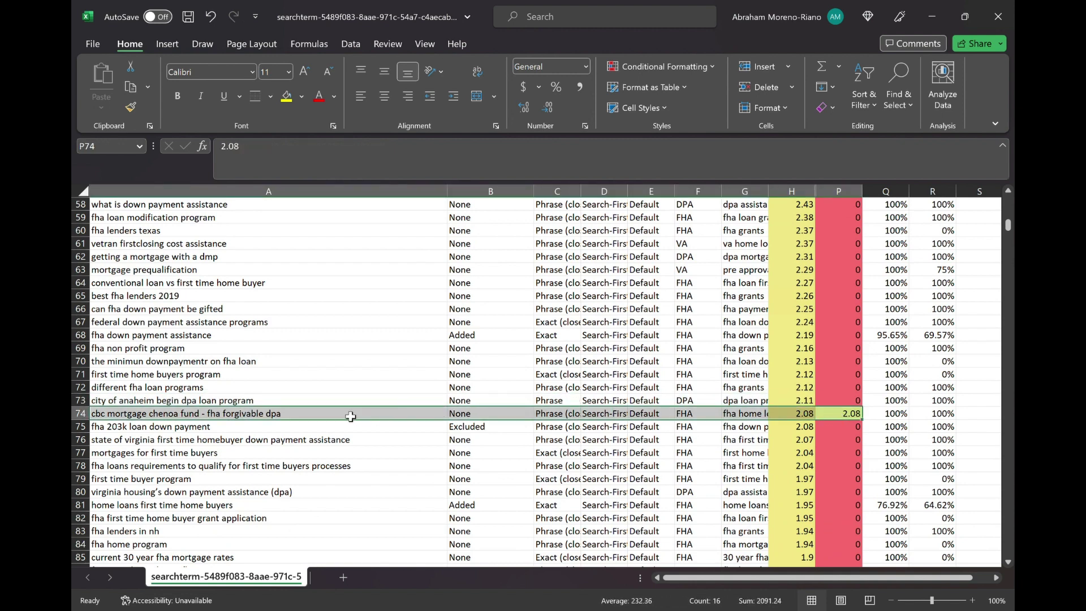
left_click(351, 416)
left_click(286, 105)
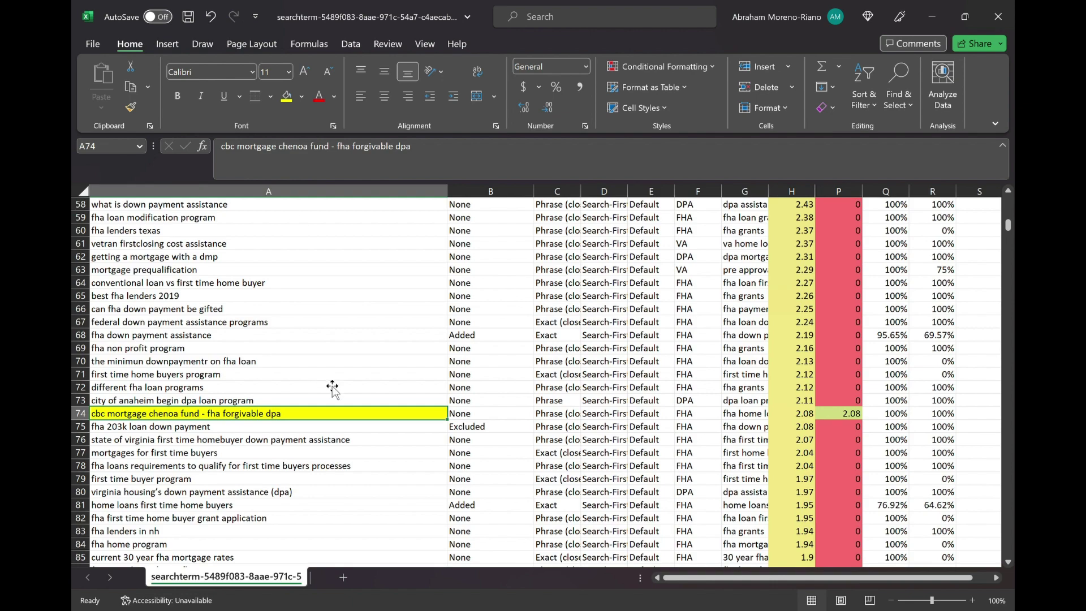
scroll(331, 384, "down", 6)
scroll(331, 384, "down", 7)
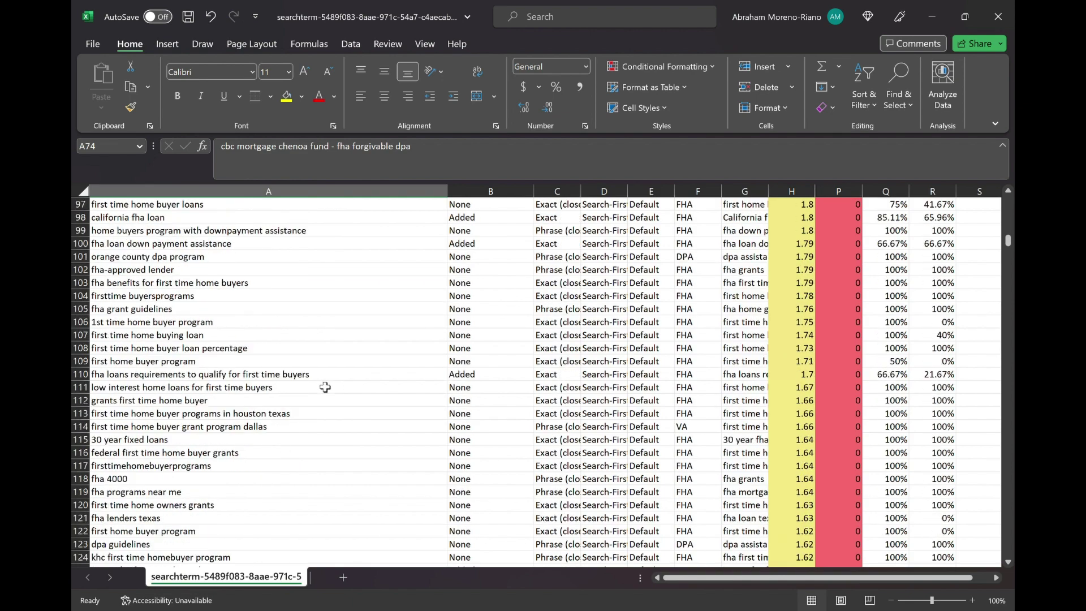
scroll(325, 388, "up", 20)
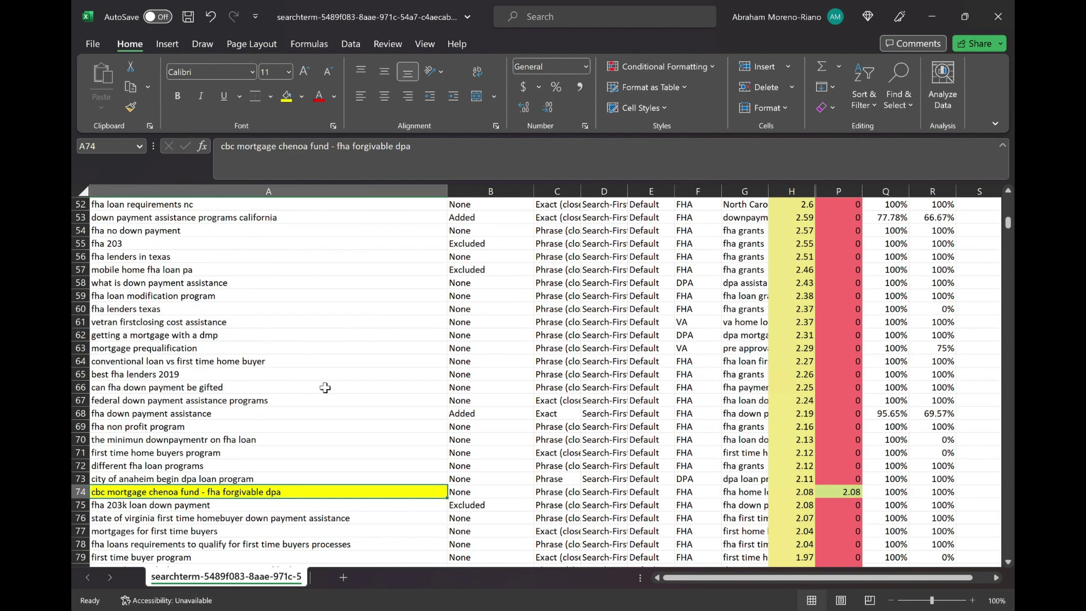
scroll(326, 387, "up", 4)
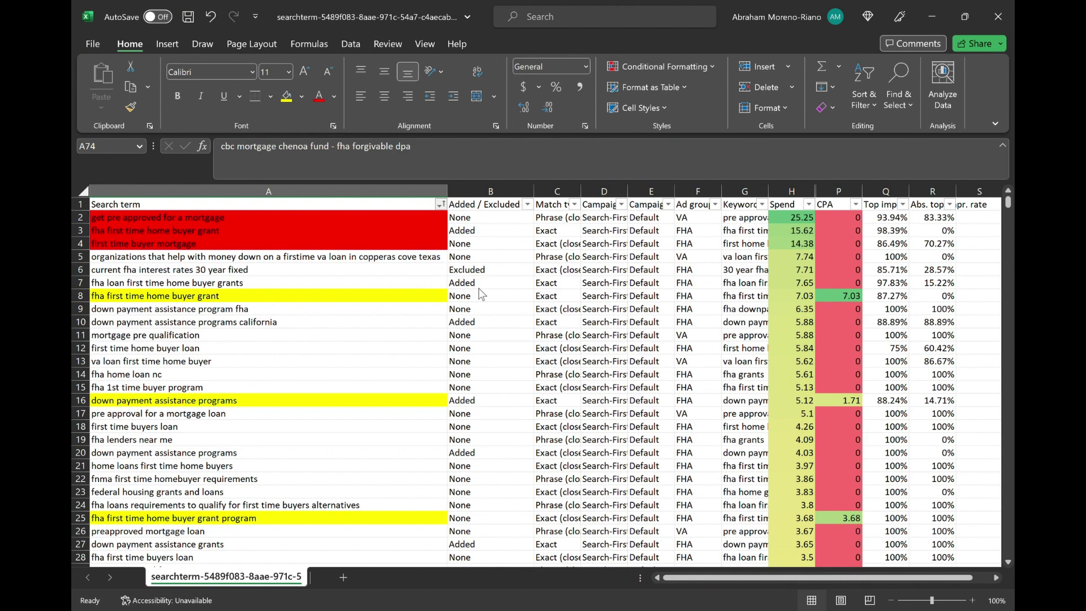
Add a bottom border under row 5 to separate yellow terms from red ones
left_click(81, 256)
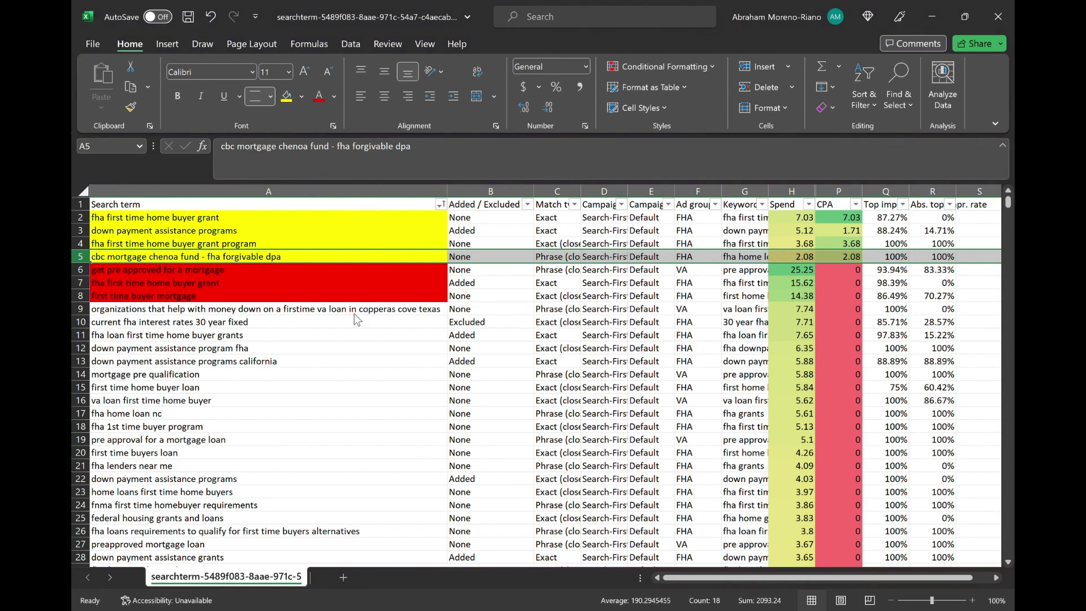
left_click(466, 365)
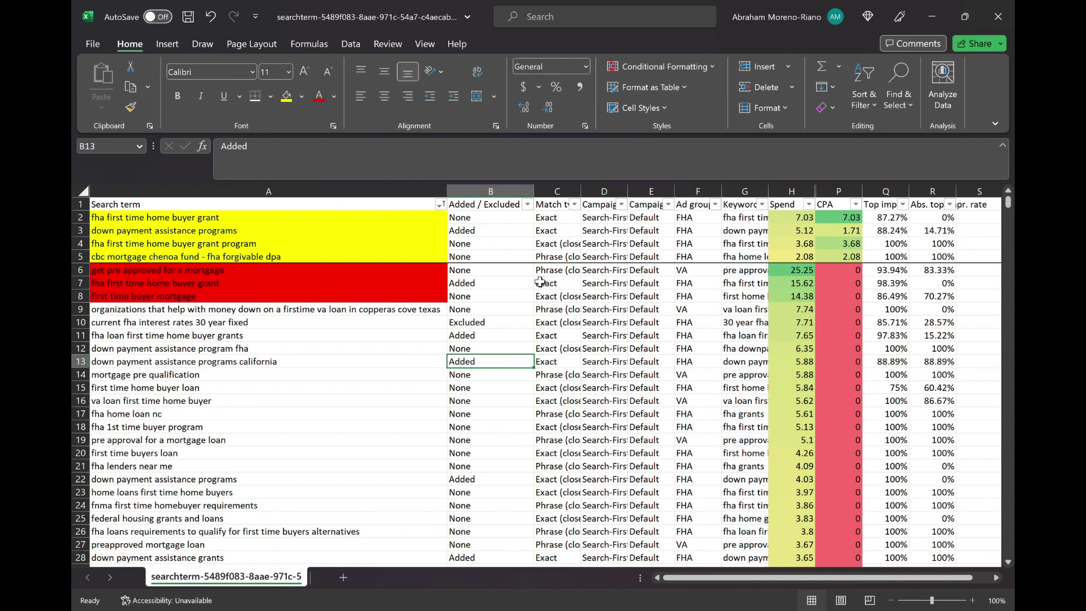
Review the yellow A2:A5 and red A6:A8 terms, then start replacing B2 with '['
left_click(503, 224)
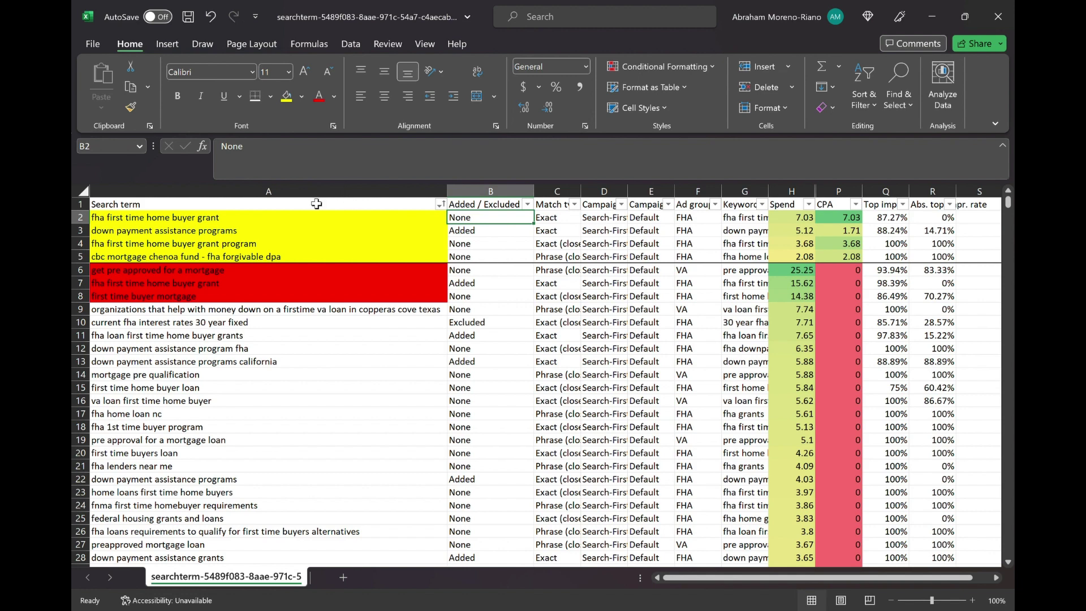
left_click_drag(294, 219, 293, 257)
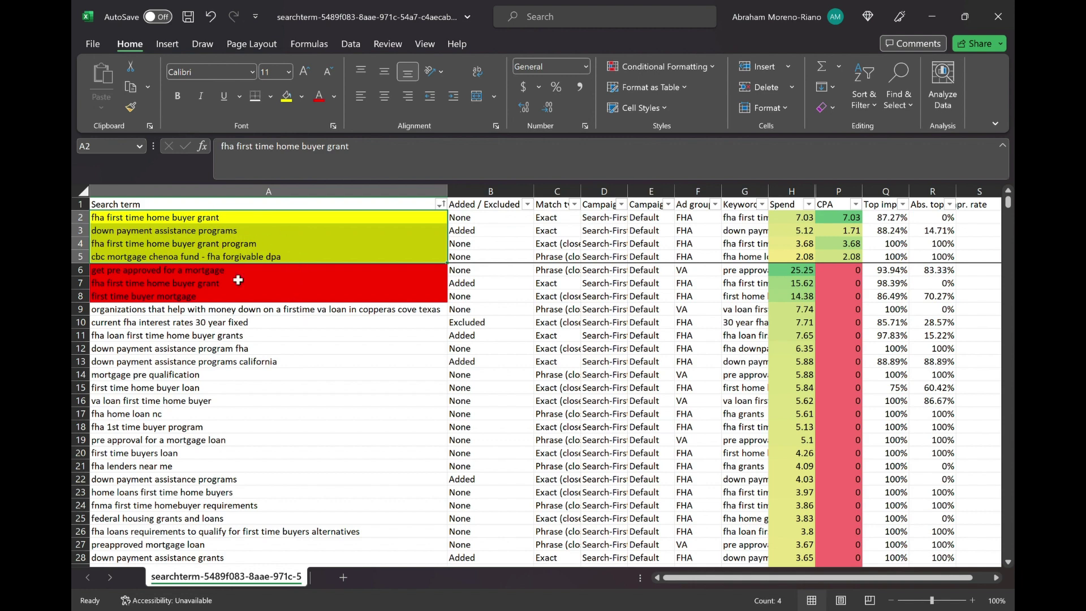
left_click_drag(234, 298, 242, 273)
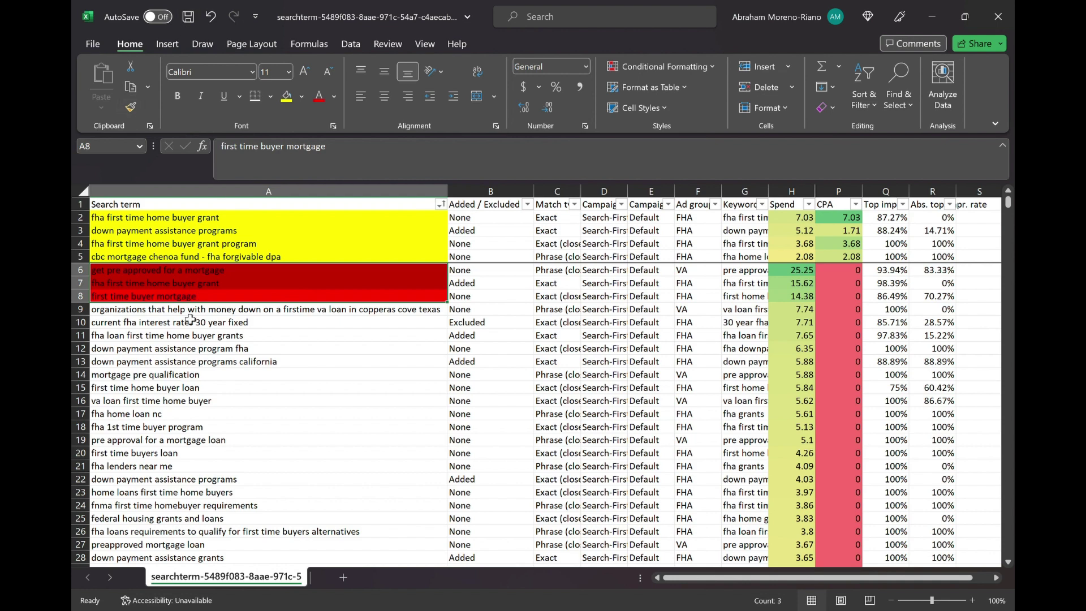
left_click(213, 298)
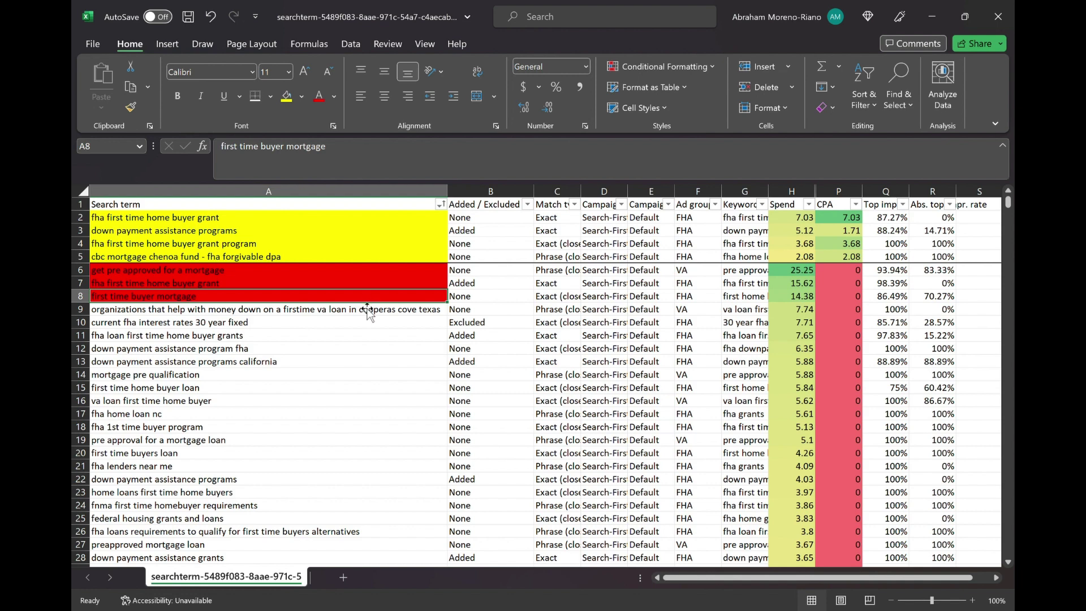
left_click(478, 218)
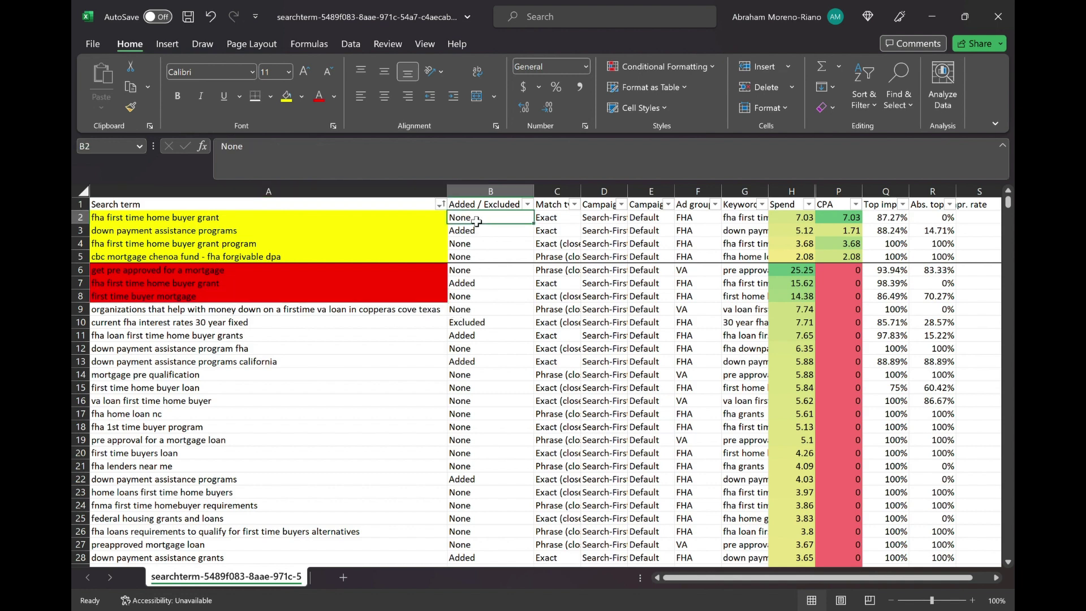
type("[")
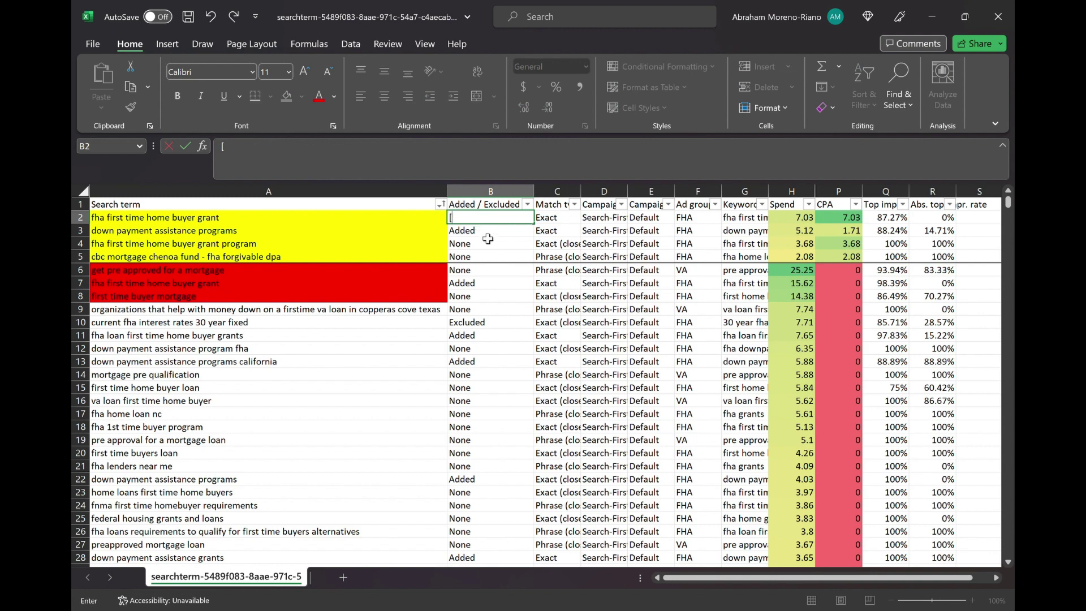
Put ']' in C2, join =B2&A2&C2 in D2 into [fha first time home buyer grant], and autofit column D
left_click(559, 219)
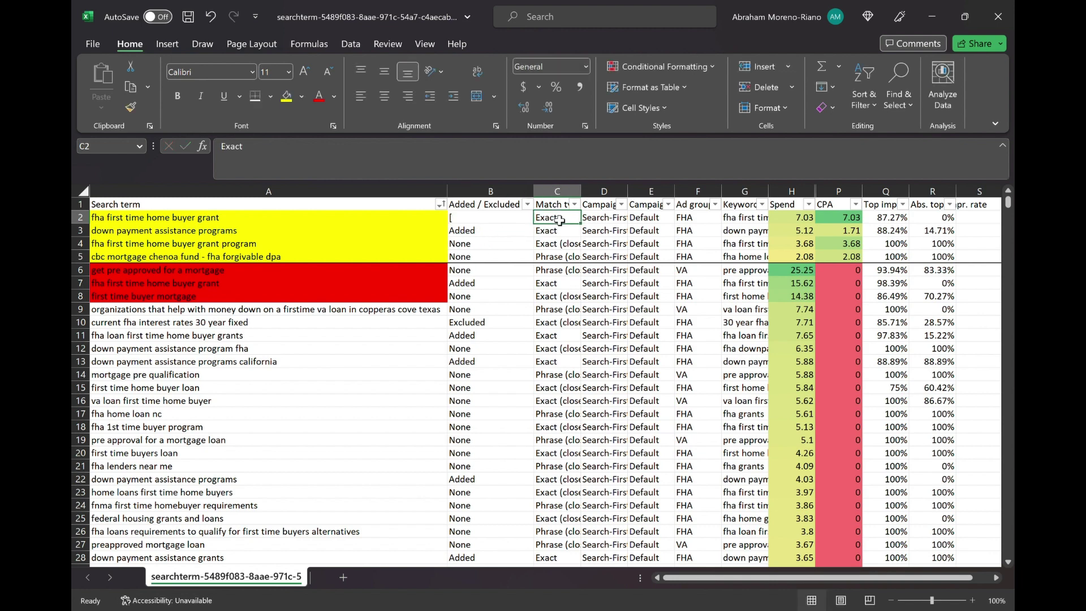
type("]")
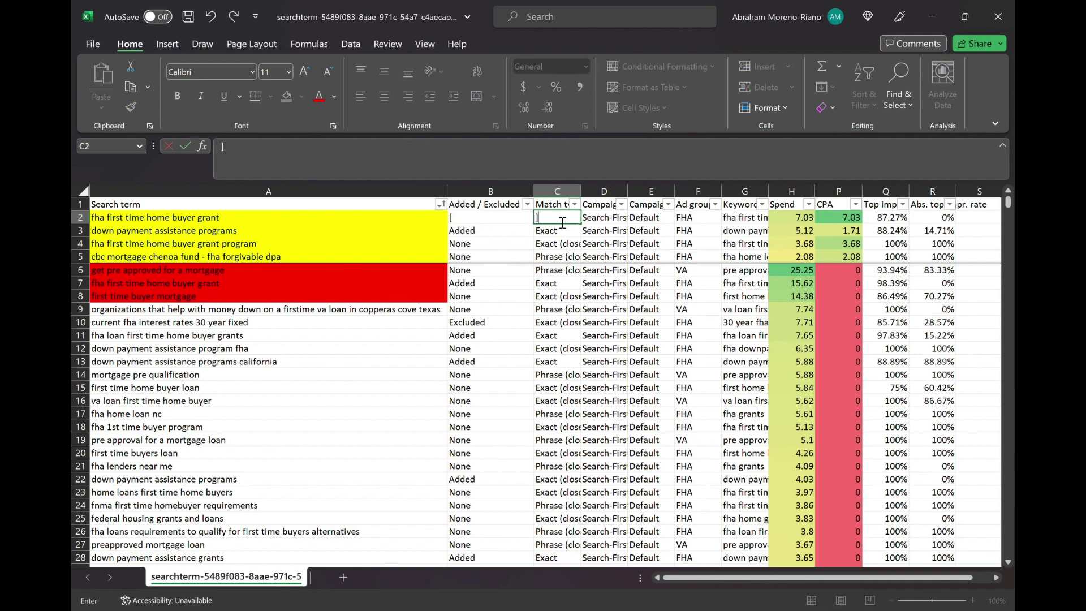
left_click(602, 220)
type("=")
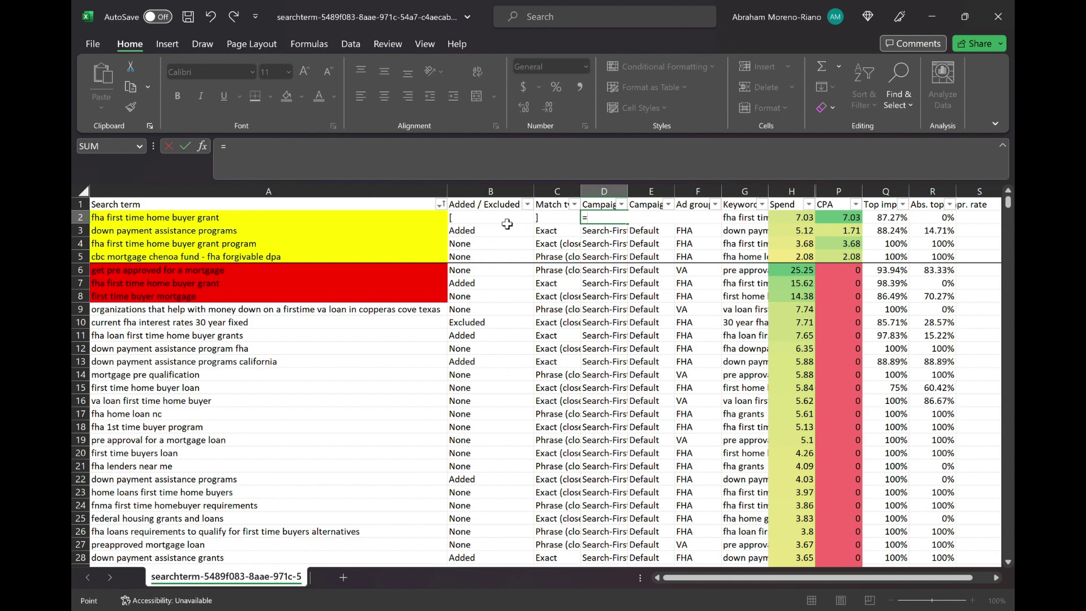
left_click(507, 224)
type("&")
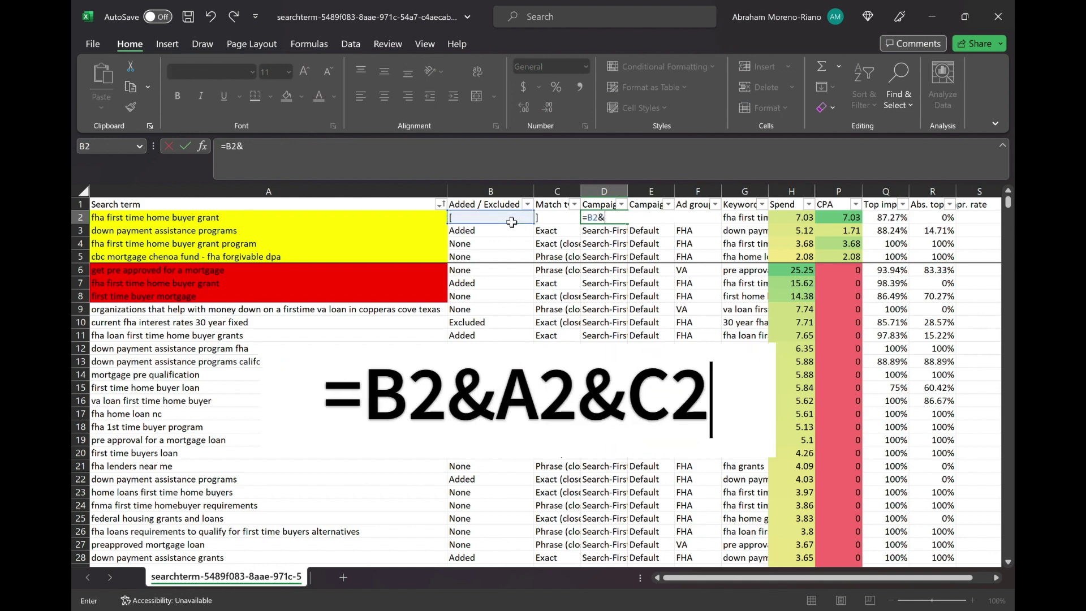
left_click(406, 220)
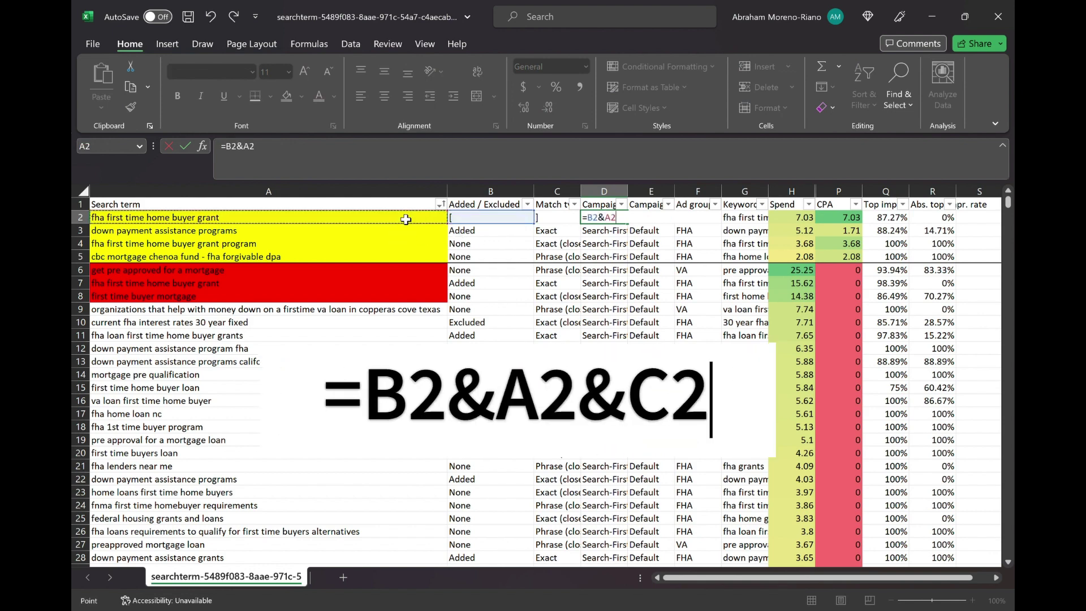
type("&")
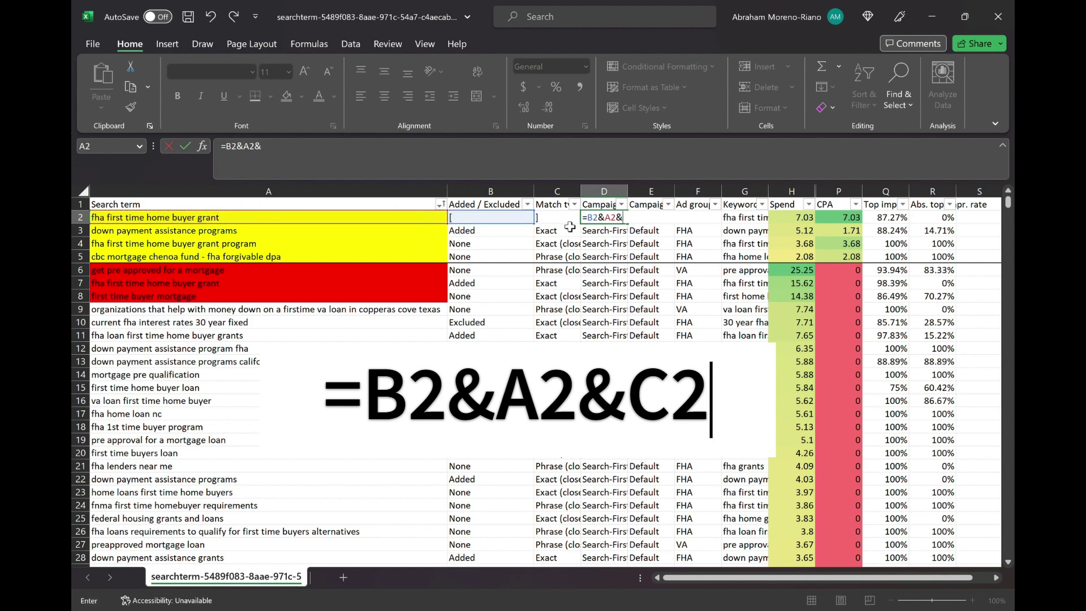
left_click(571, 217)
key("Return")
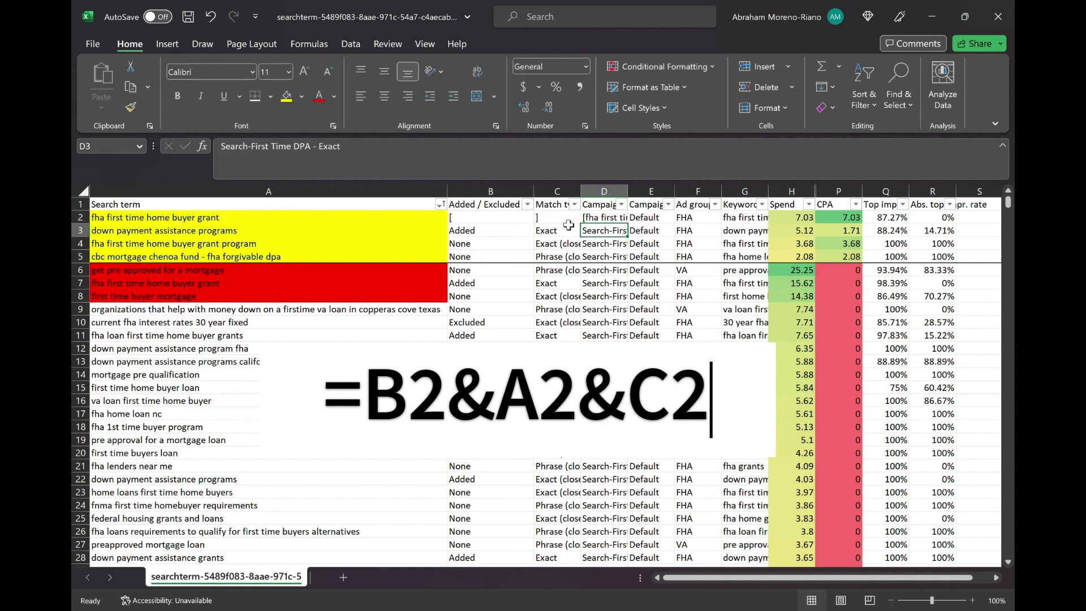
left_click(593, 221)
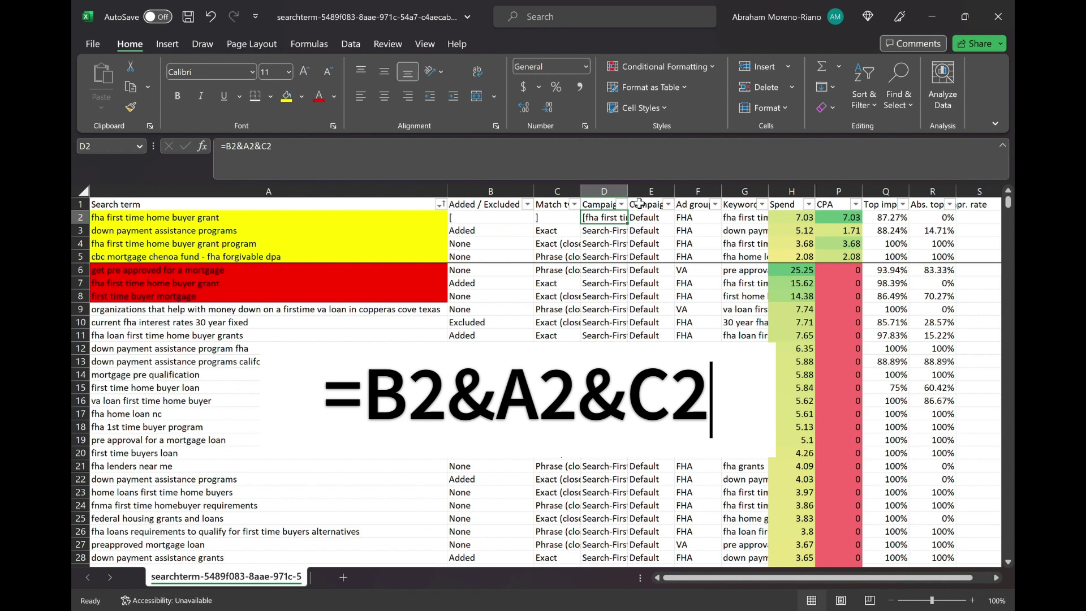
double_click(628, 191)
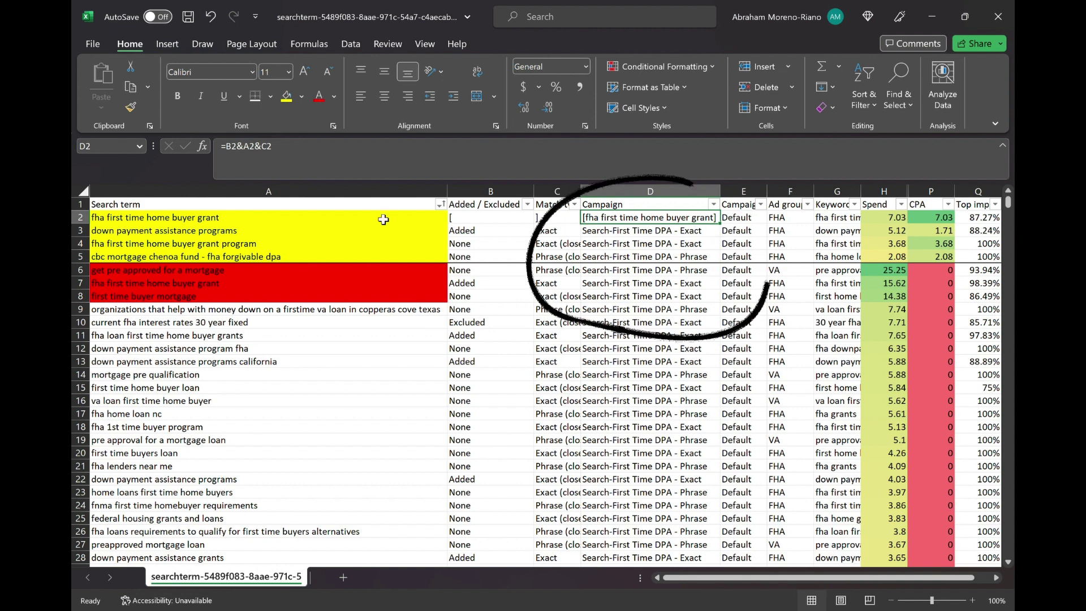
Fill row 2's brackets and joining formula down to row 8 so D2:D8 show bracketed exact-match keywords
left_click_drag(461, 217, 659, 218)
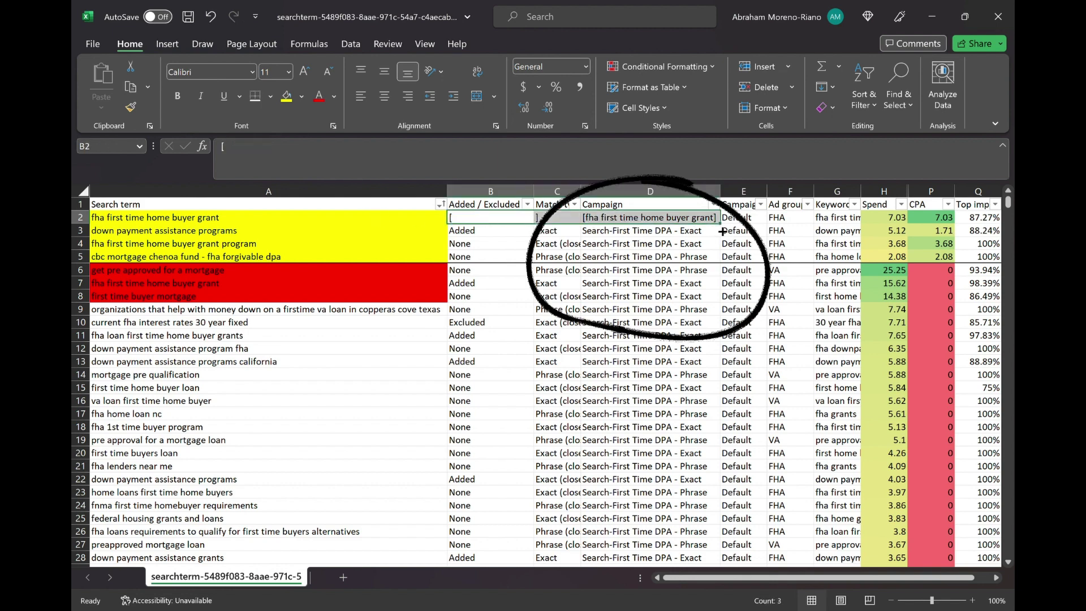
left_click_drag(726, 227, 727, 309)
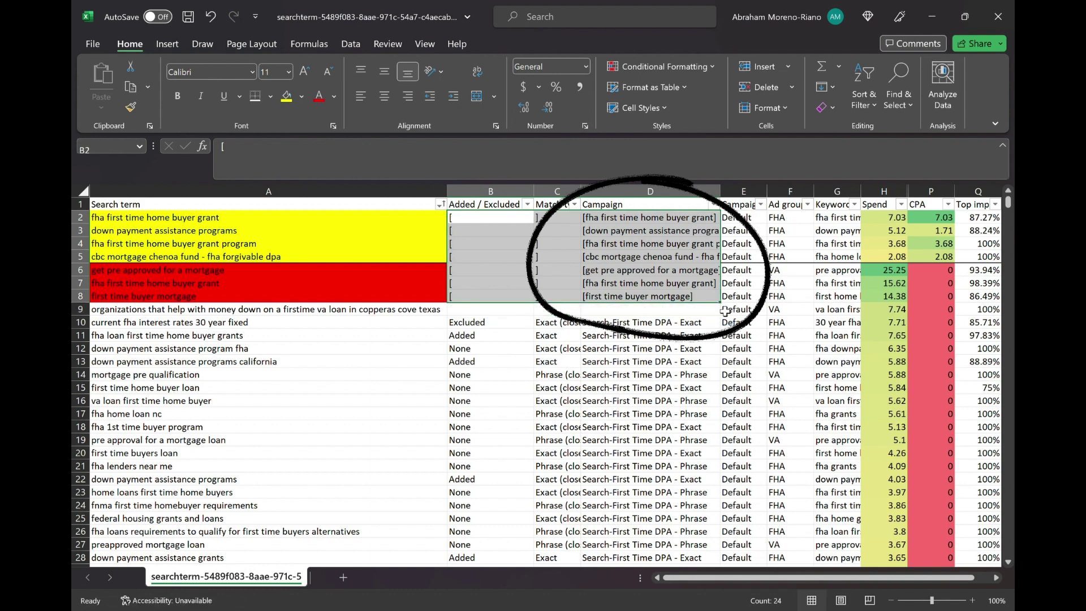
left_click(813, 310)
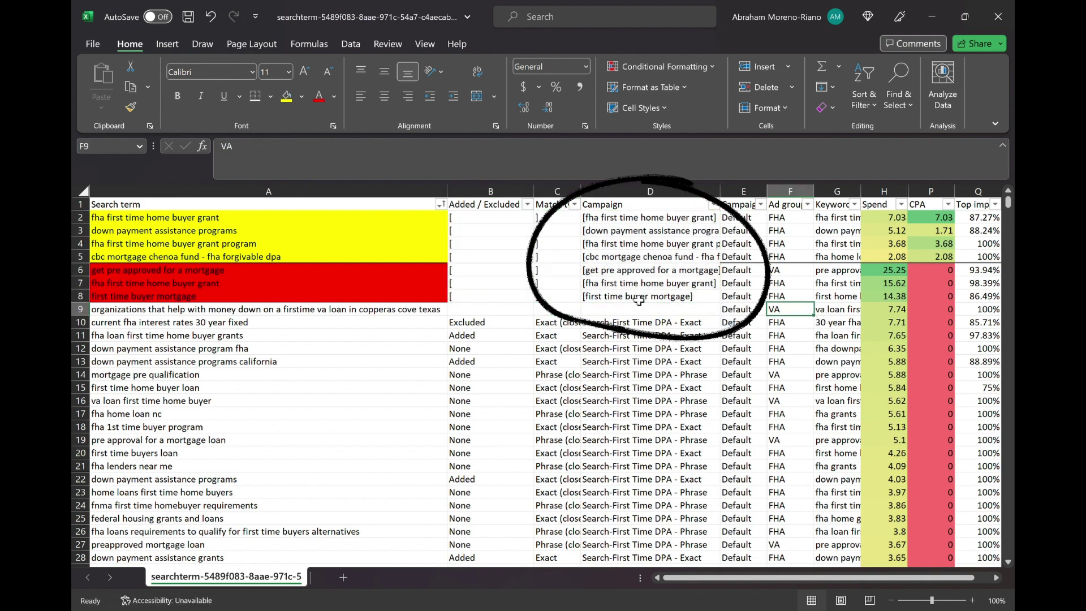
left_click_drag(638, 297, 639, 219)
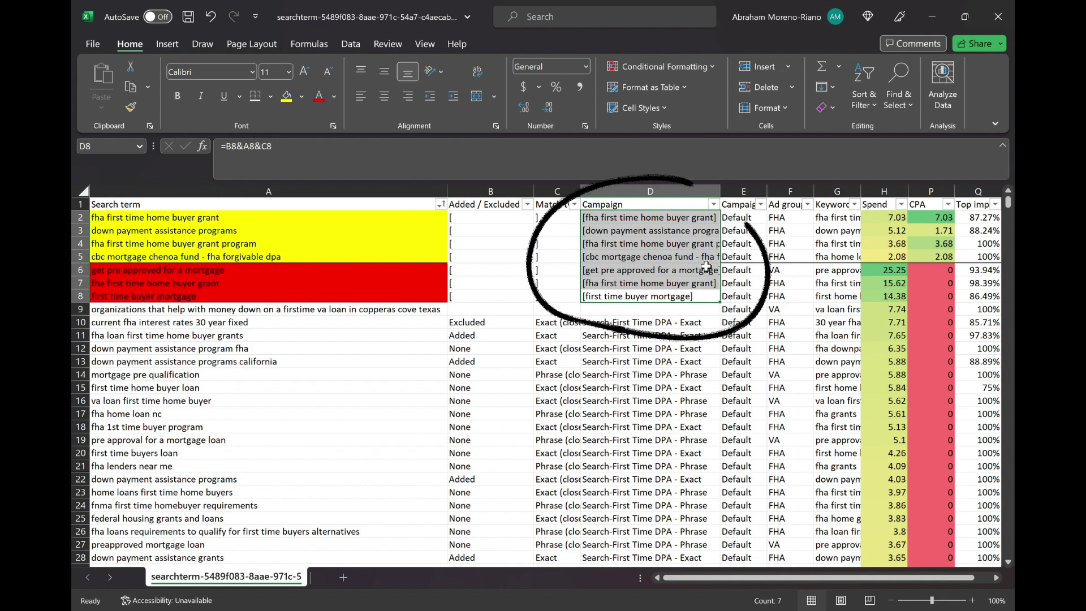
left_click_drag(490, 258, 667, 260)
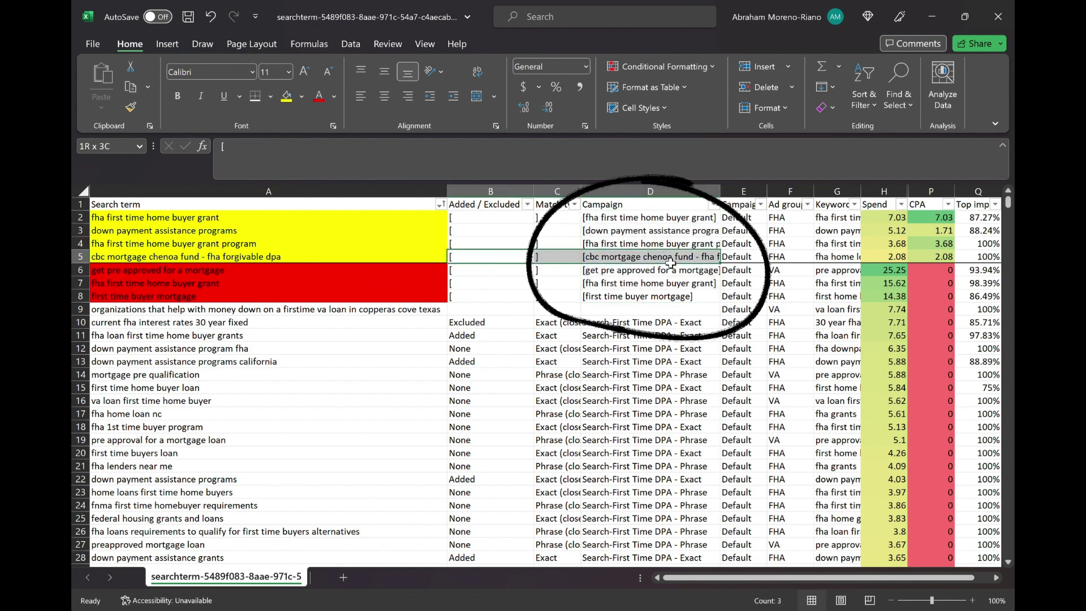
left_click(434, 324)
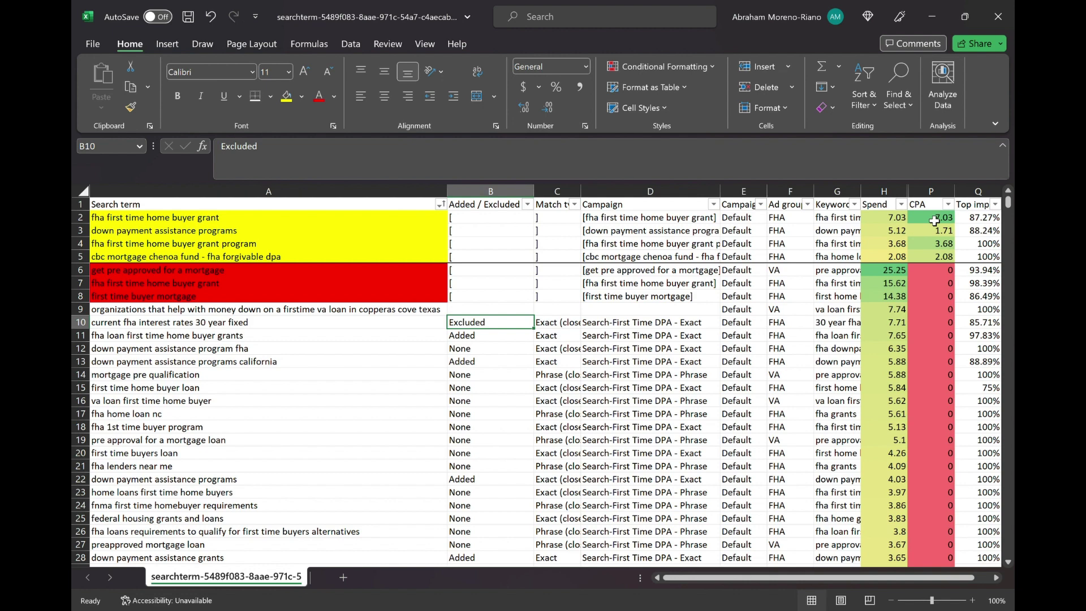
Select the converting terms' CPA values in column P and their joined exact-match terms in D2:D5
left_click_drag(934, 221, 935, 257)
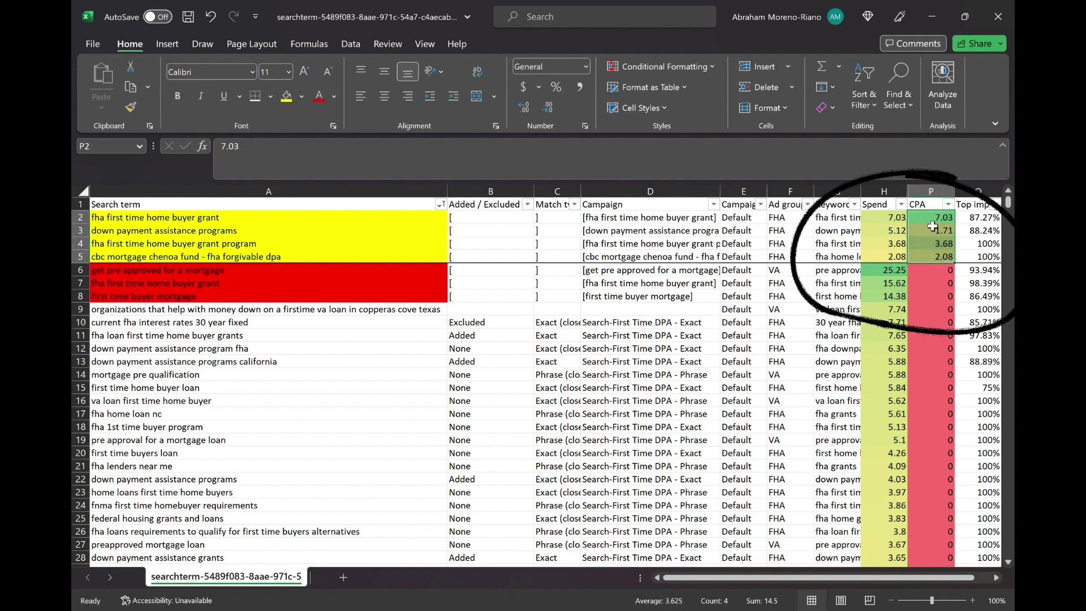
left_click_drag(933, 225, 929, 505)
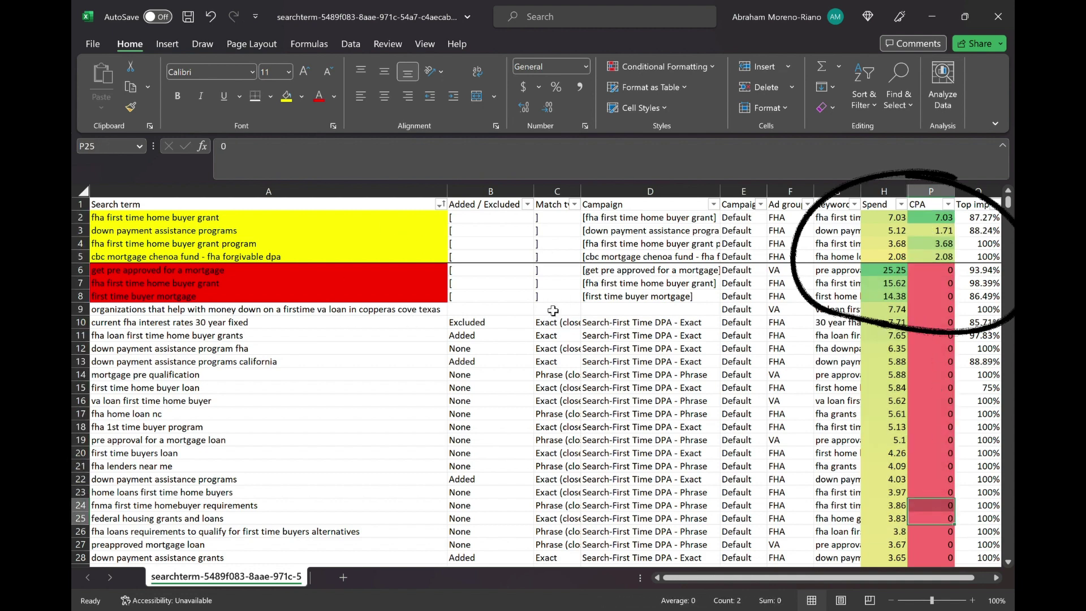
left_click_drag(608, 221, 614, 264)
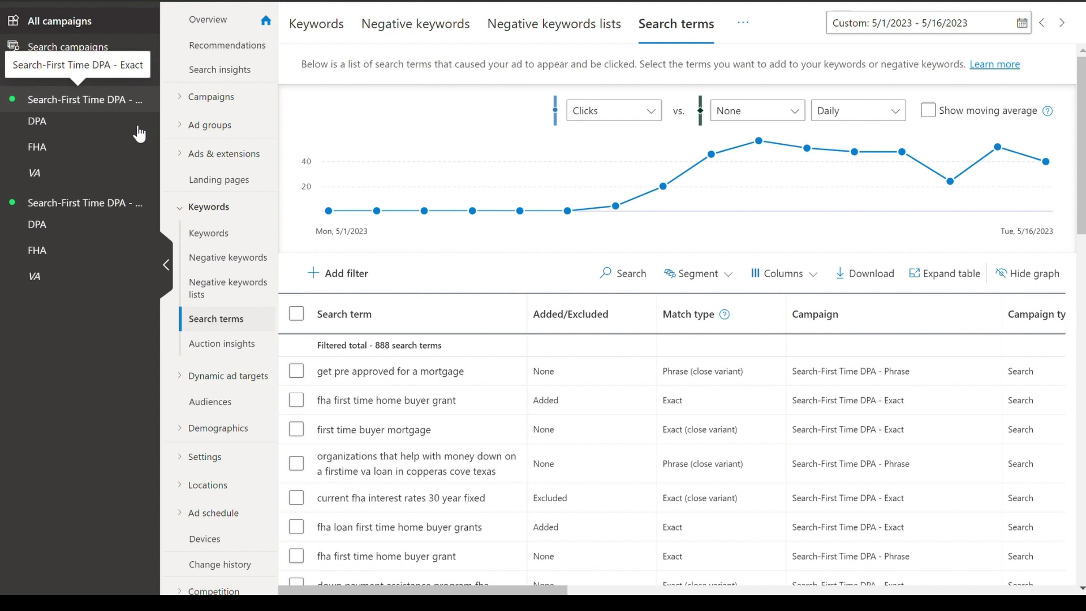
Go to the FHA ad group's keywords in the Search-First Time DPA - Exact campaign
left_click(113, 146)
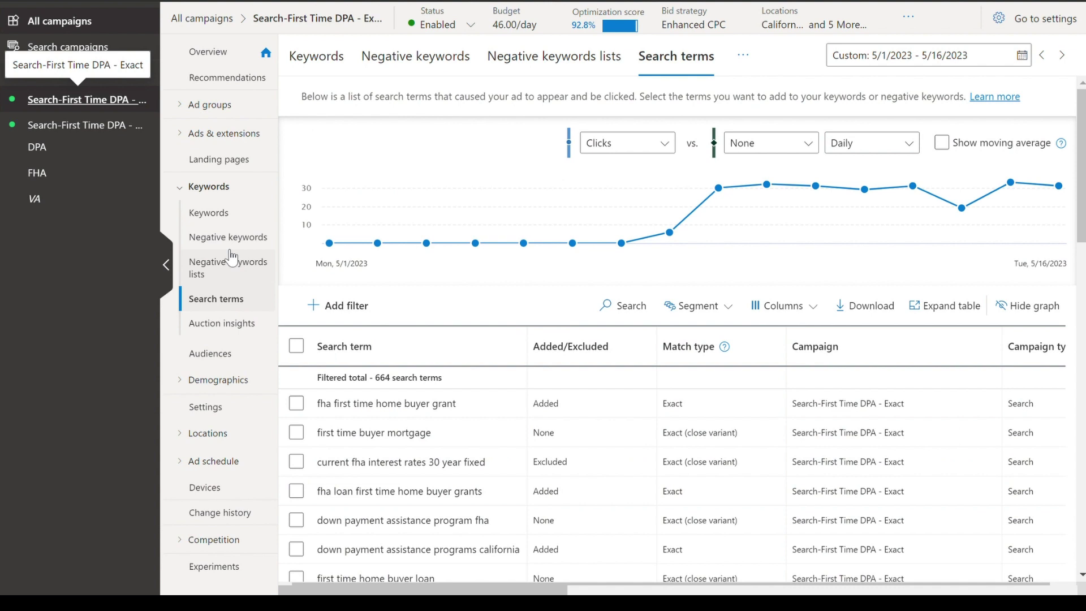
left_click(240, 220)
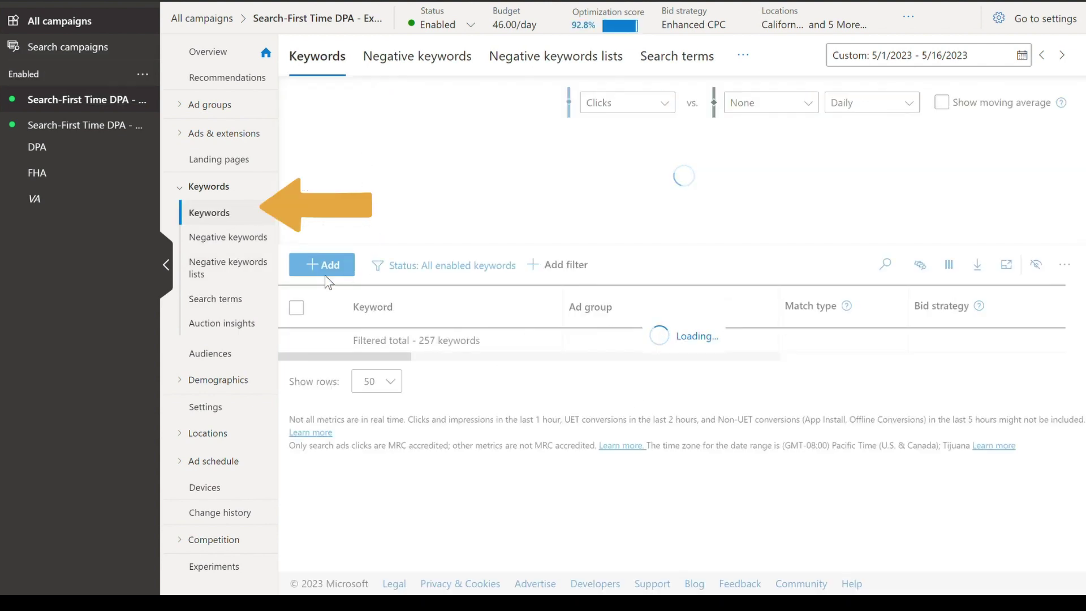
left_click(68, 105)
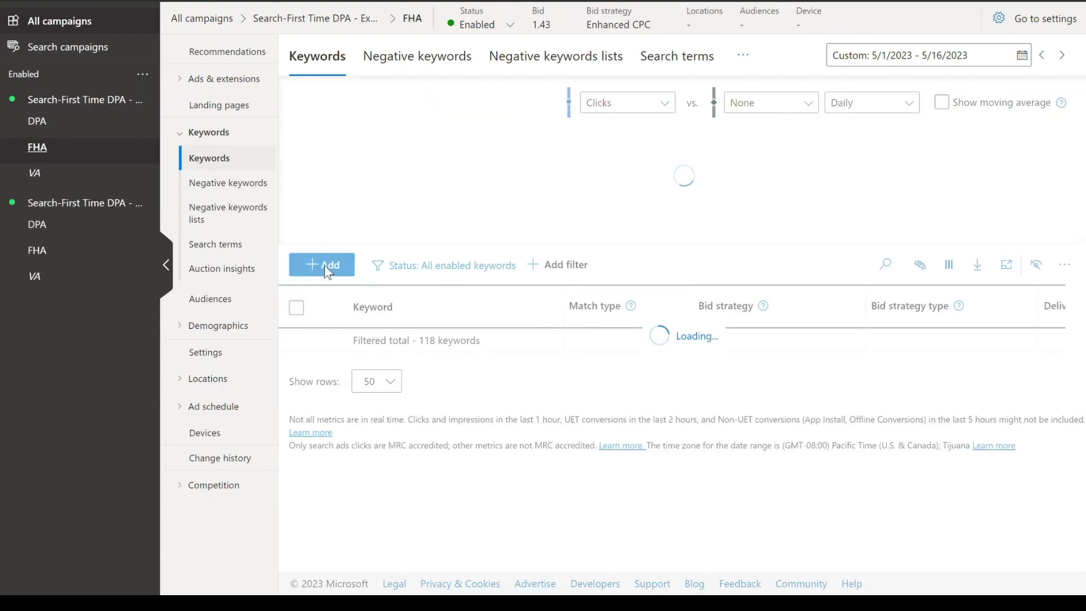
Add the seven pasted bracketed exact-match keywords to the FHA ad group and save them
left_click(338, 266)
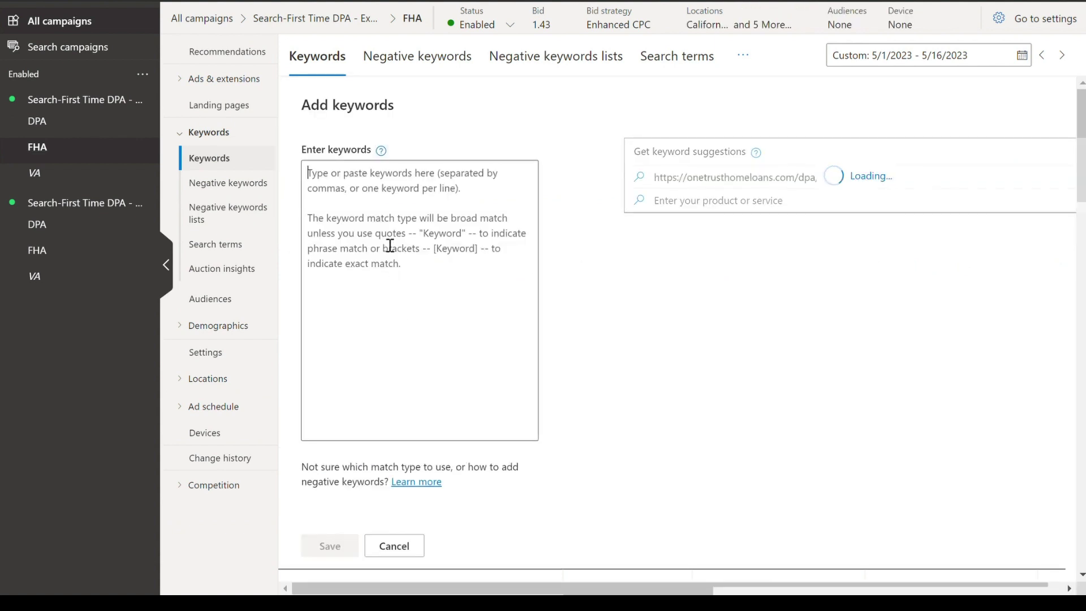
left_click(390, 245)
type("[fha first time home buyer grant] [down payment assistance programs] [fha first time home buyer grant program] [nc mortgage chenoa fund - fha forgivable dpa] [down payment assistance] [down payment assistance north carolina] [home buying grants for first time buyers]")
scroll(437, 394, "down", 3)
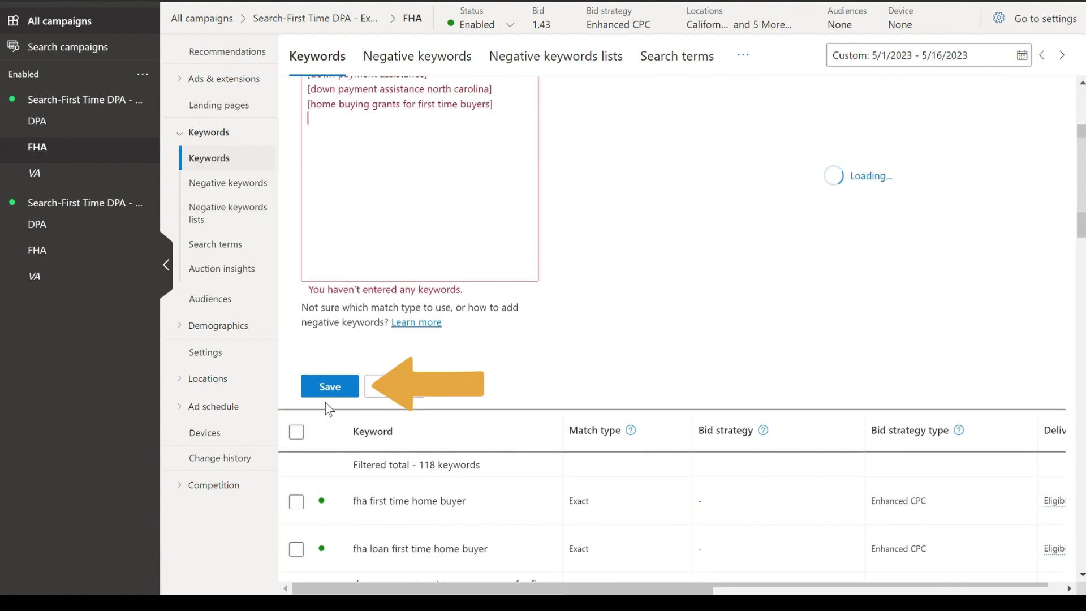
left_click(330, 387)
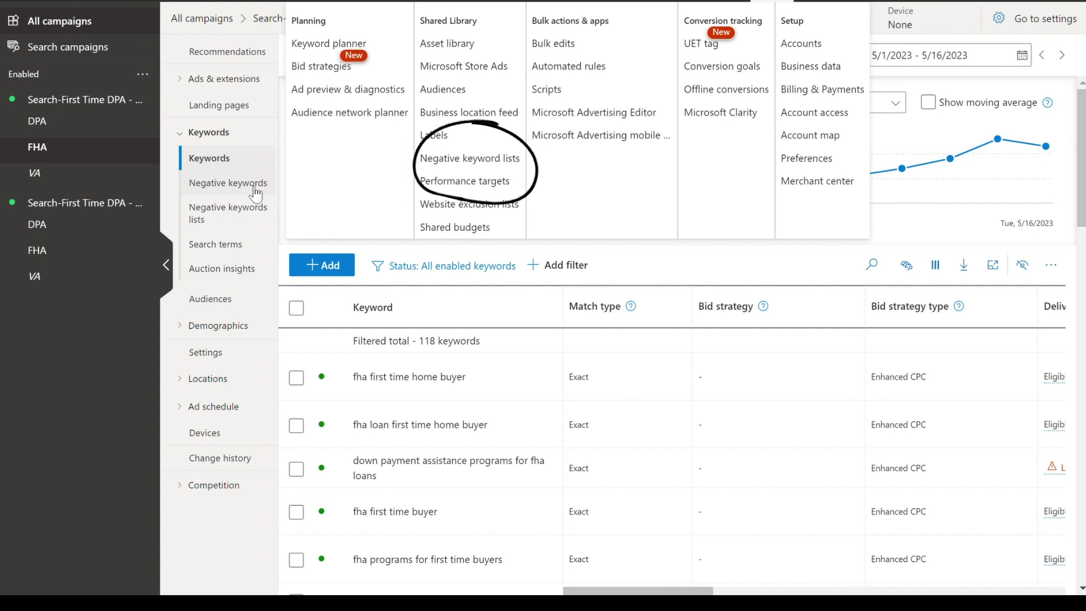
Add three bracketed negatives, including [first time buyer mortgage], to Account Negatives - Mortgage - Irrelevant
left_click(442, 161)
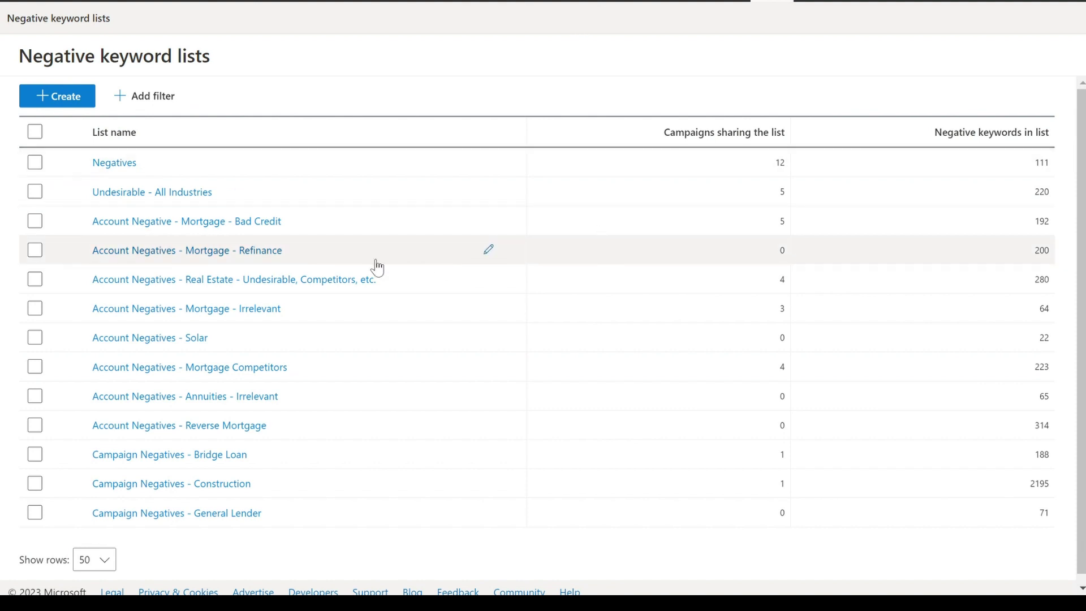
left_click(284, 314)
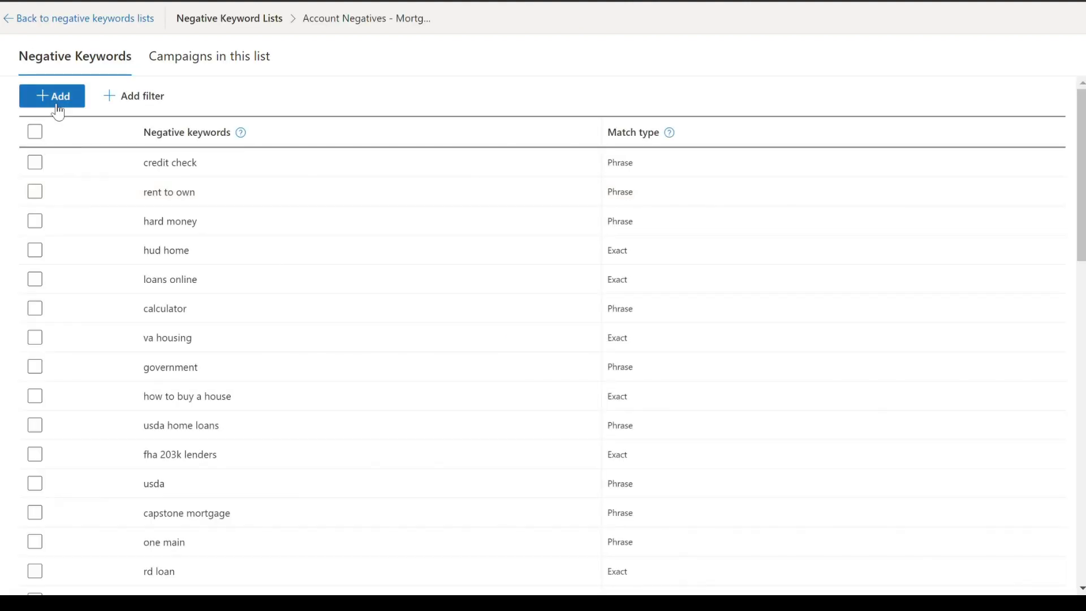
left_click(59, 103)
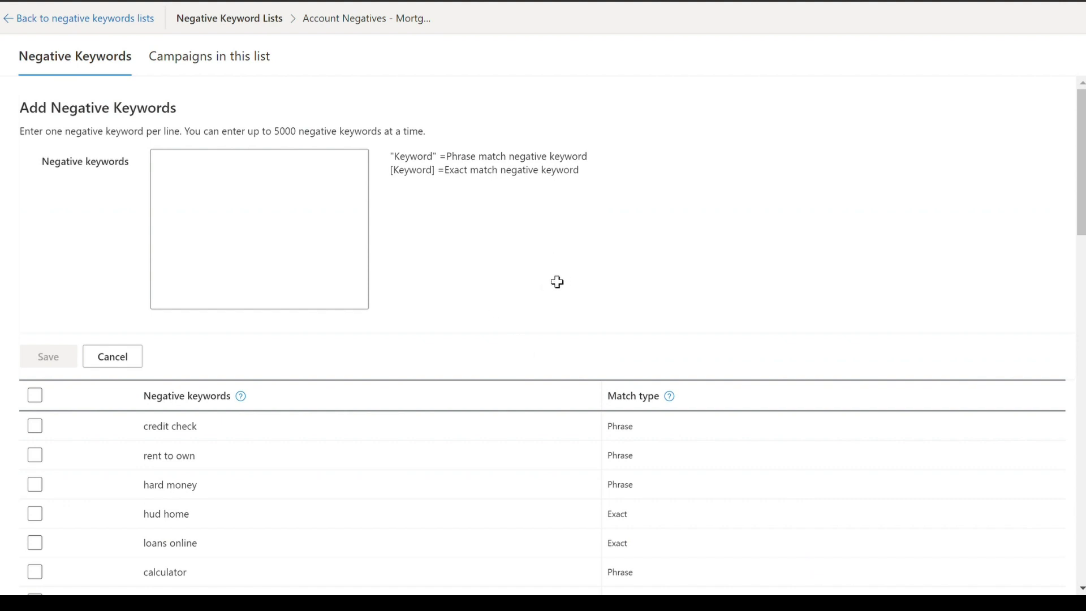
left_click(182, 231)
type("[get pre approved for a mortgage] [fha first time home buyer grant] [first time buyer mortgage]")
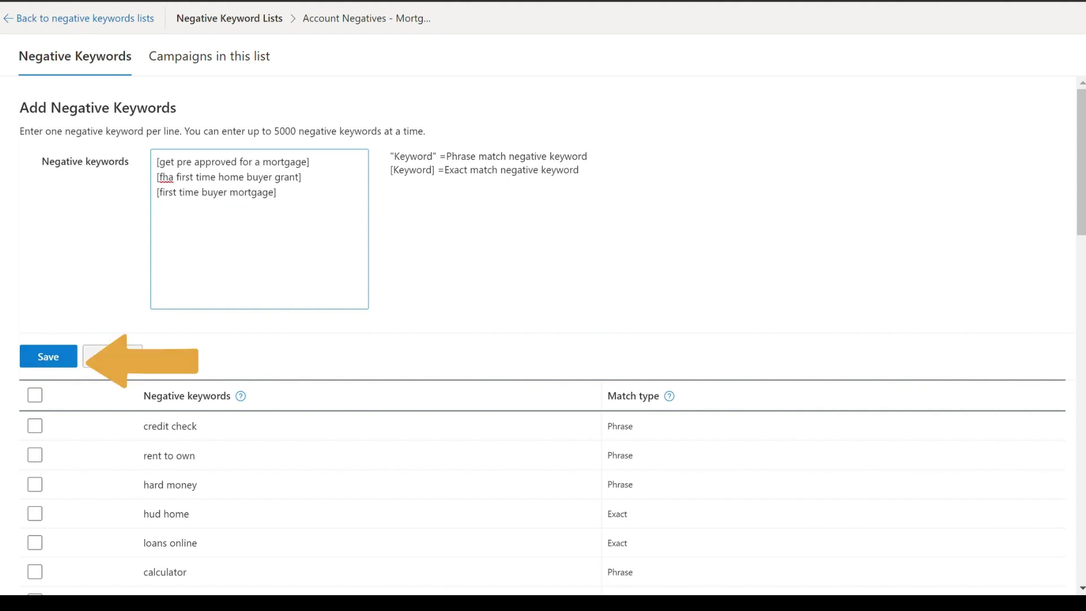
left_click(42, 362)
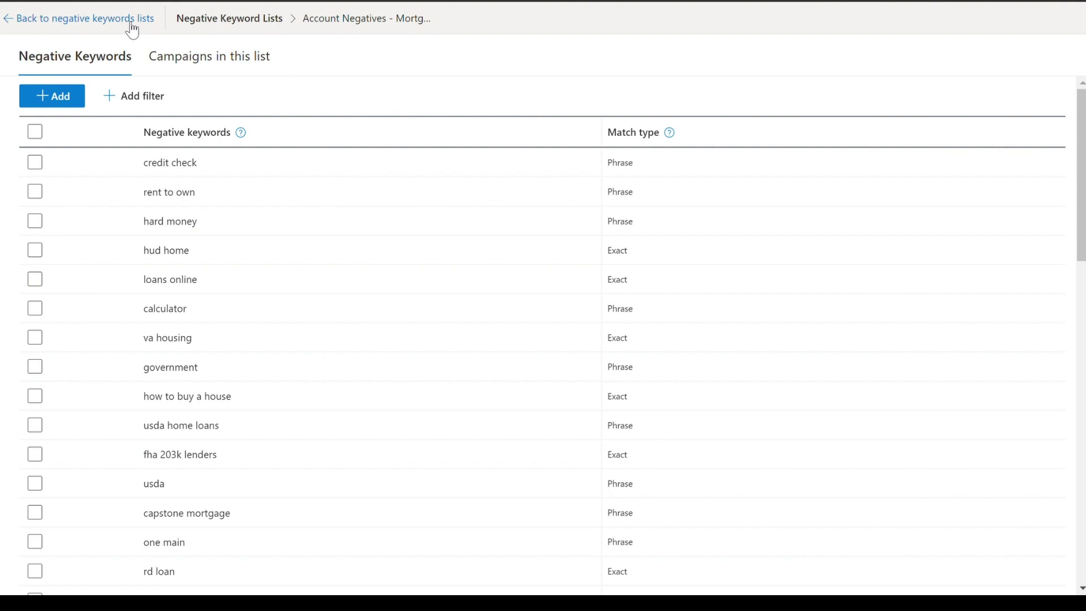
Check which campaigns use the 'irre' negative keyword list, then return to the account Overview
left_click(28, 21)
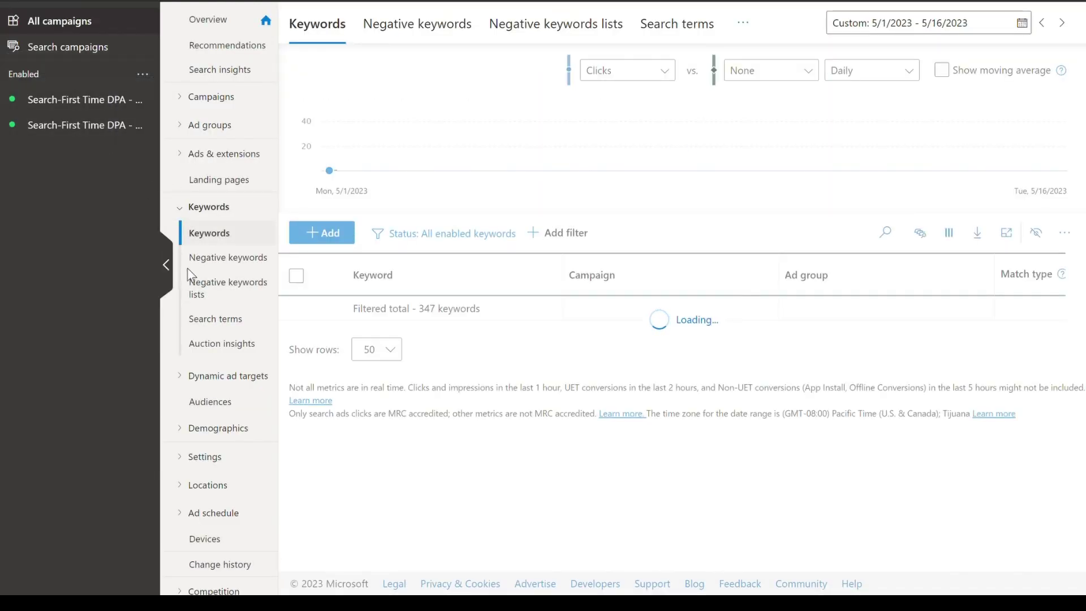
left_click(219, 295)
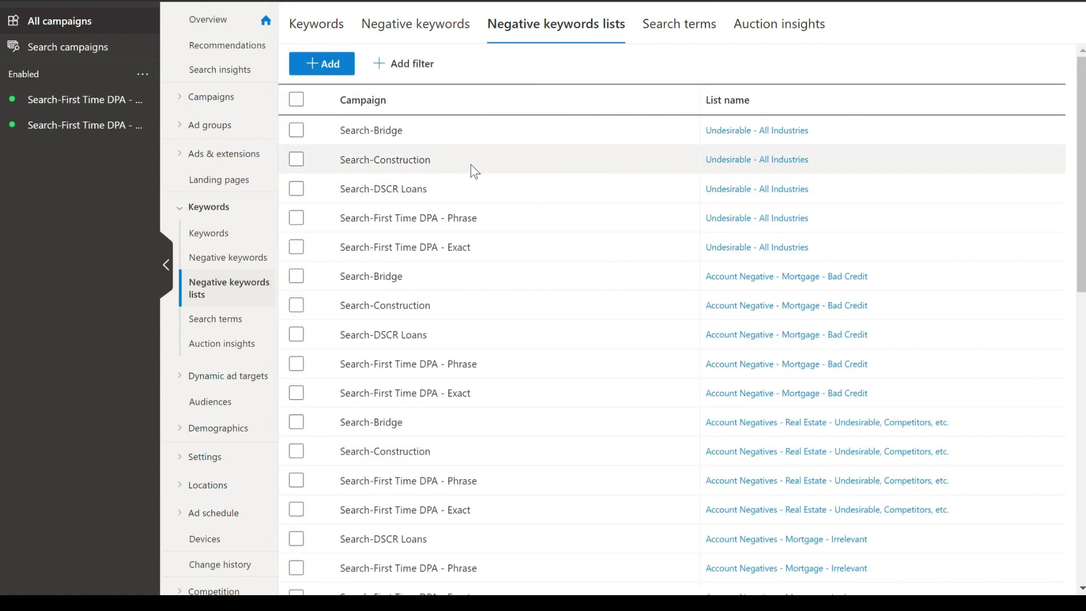
type("irre")
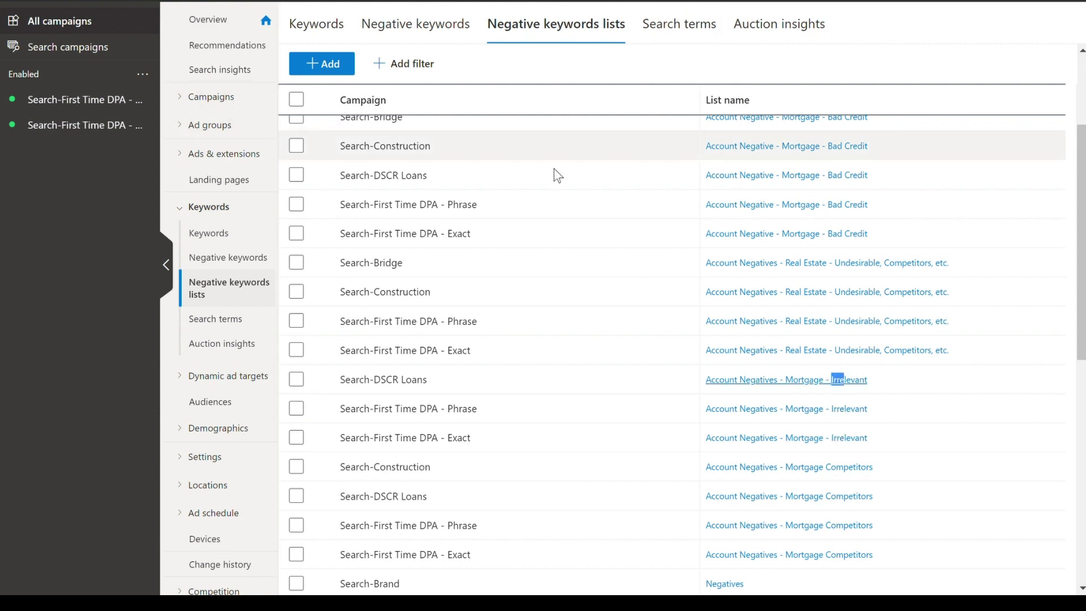
scroll(370, 169, "up", 3)
left_click(208, 19)
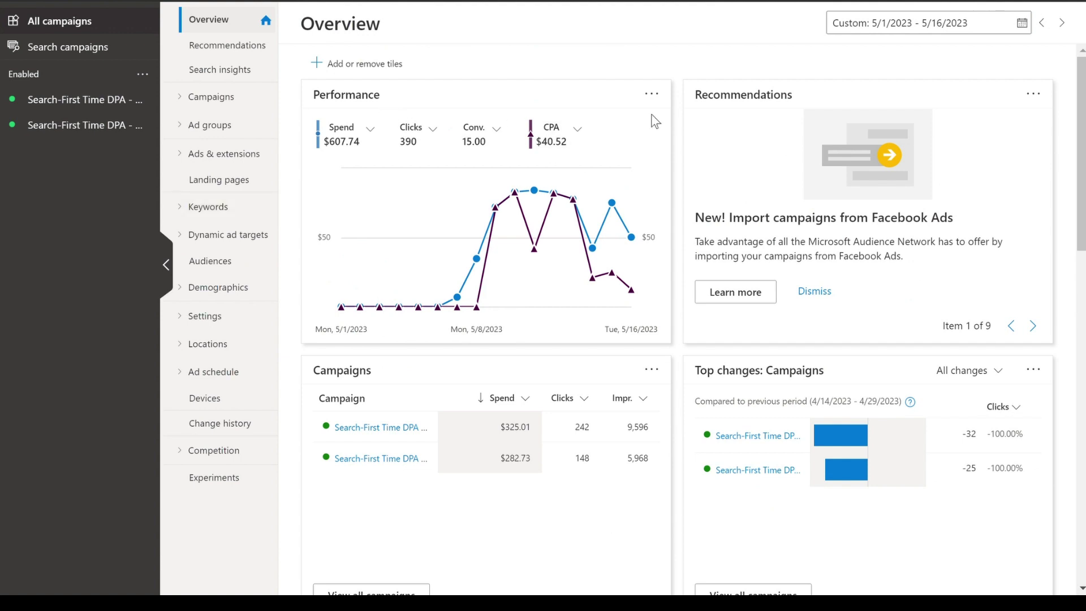
Set the reporting date range to 5/15/2023 – 5/16/2023
left_click(874, 24)
left_click(957, 207)
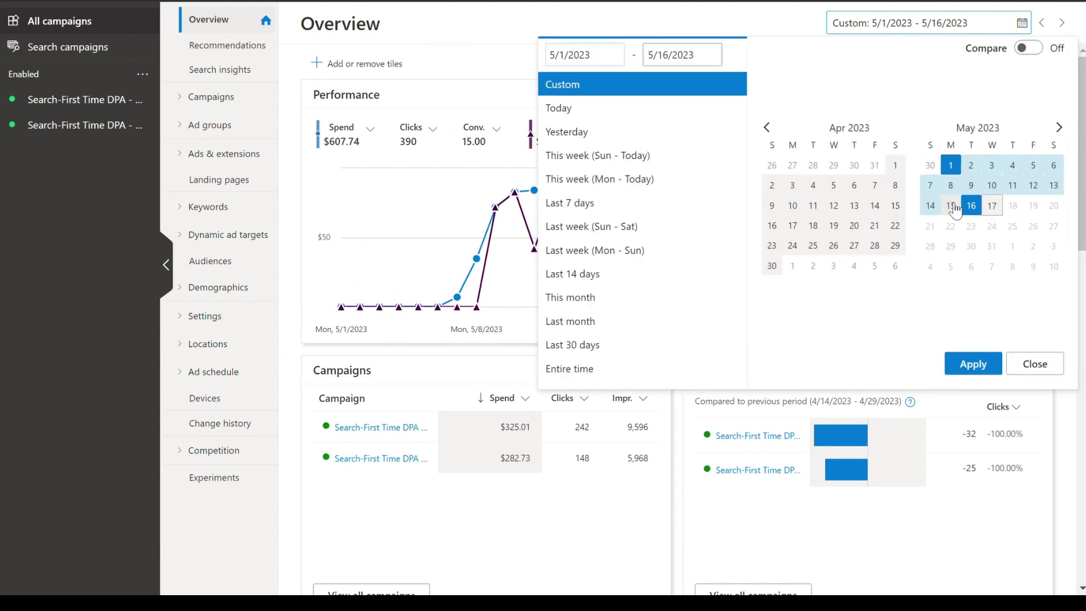
left_click(973, 365)
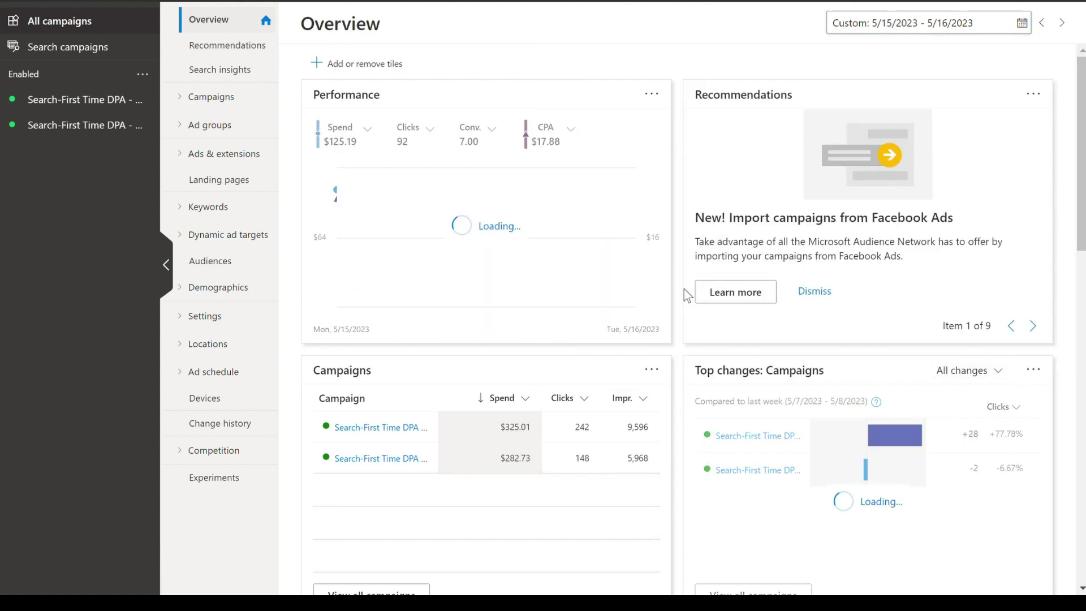
scroll(673, 287, "down", 5)
scroll(658, 285, "up", 5)
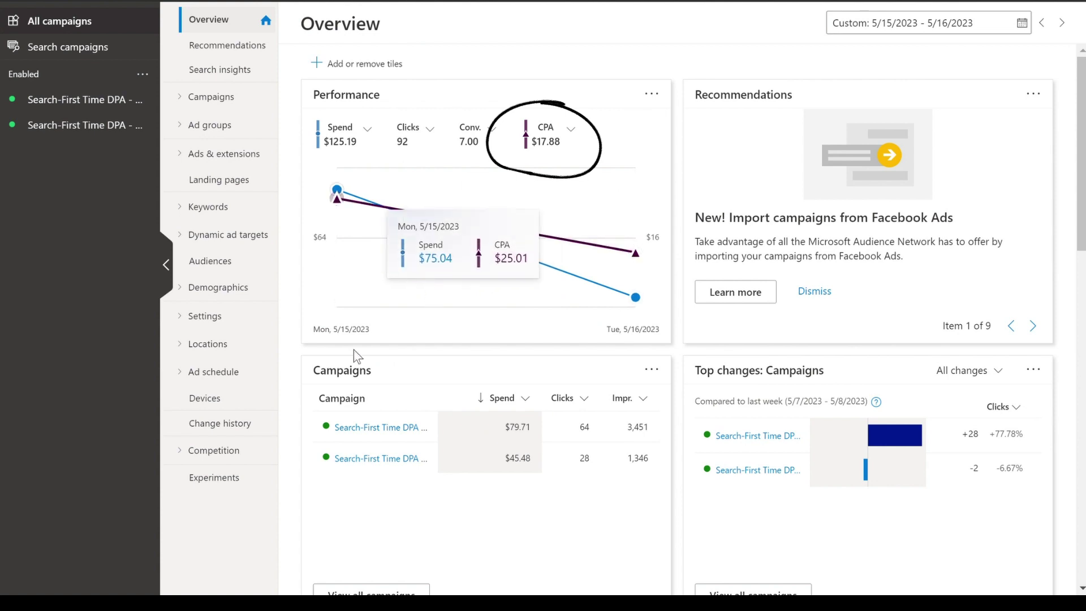
Open the Search-First Time DPA - Phrase campaign's settings page
left_click(106, 126)
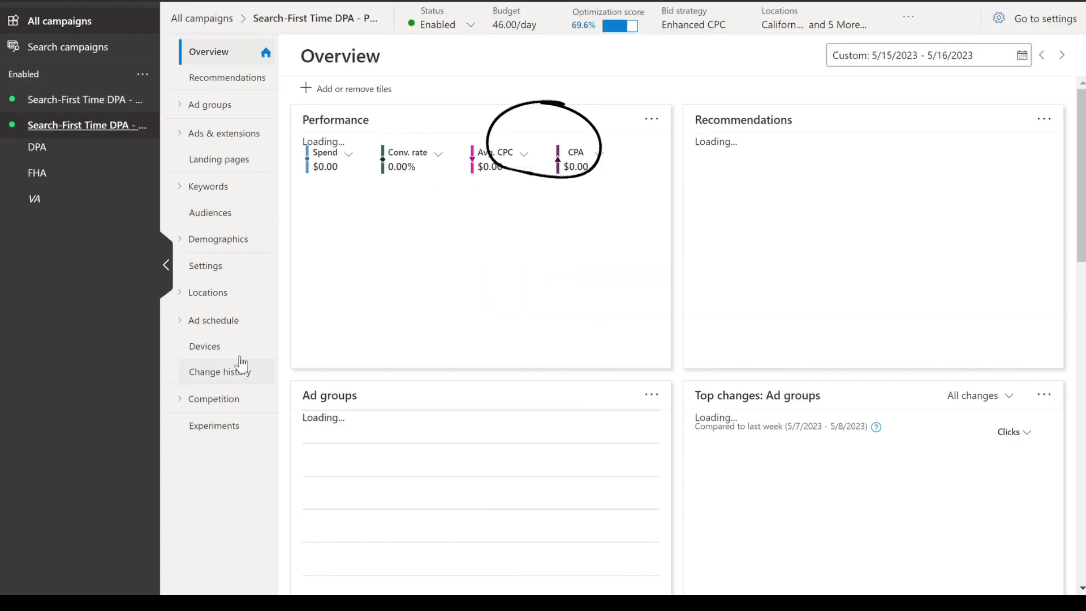
scroll(236, 334, "down", 1)
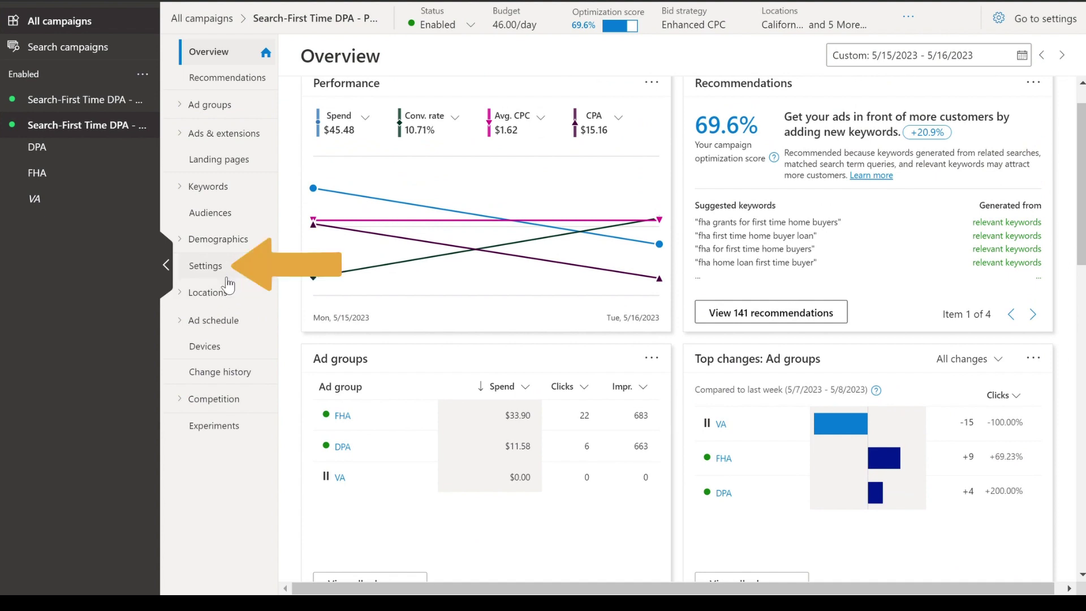
left_click(226, 277)
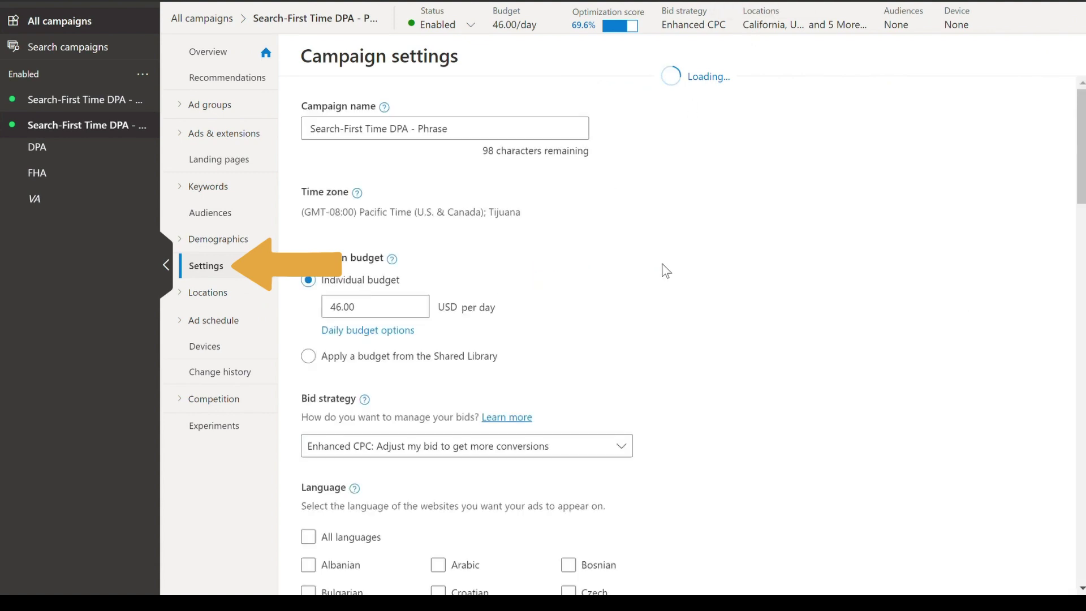
scroll(665, 279, "down", 1)
scroll(665, 280, "down", 3)
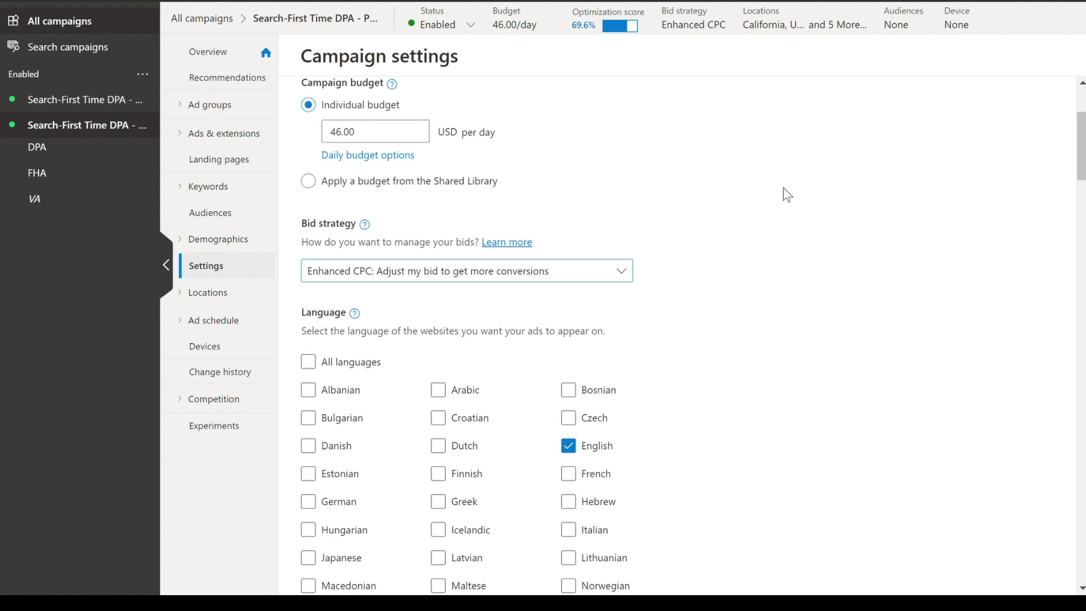
Return to the Phrase campaign's Overview and scan its 5/15–5/16 dashboard tiles
left_click(202, 59)
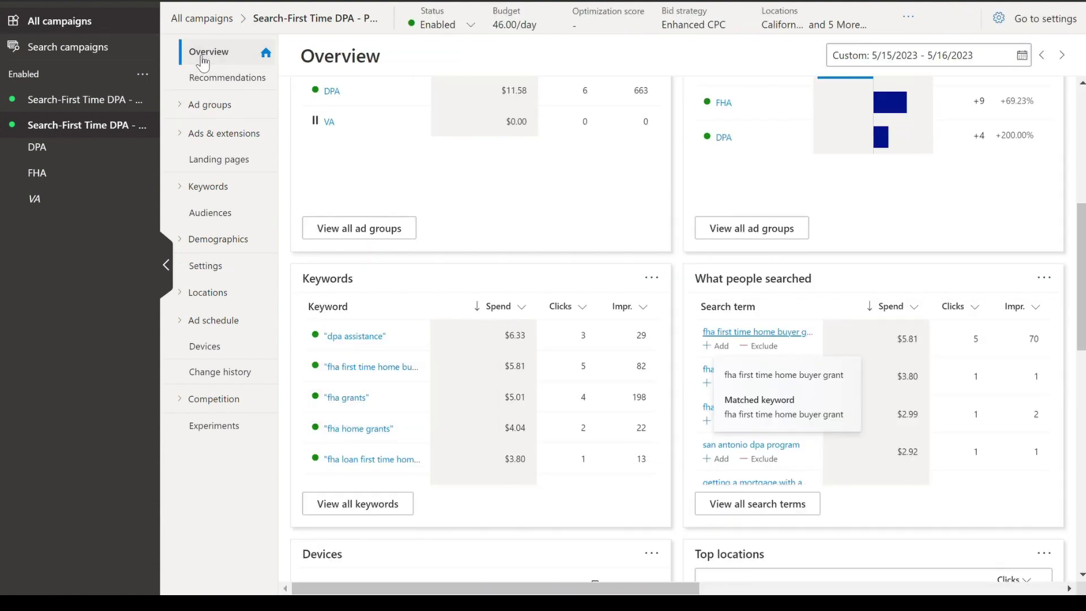
scroll(473, 331, "down", 6)
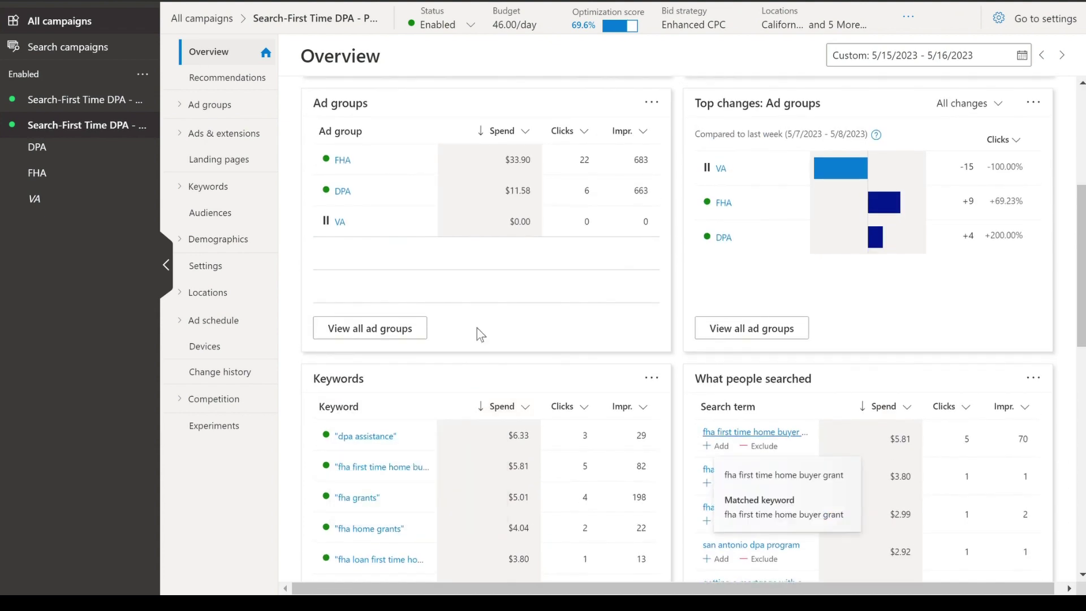
scroll(487, 334, "up", 6)
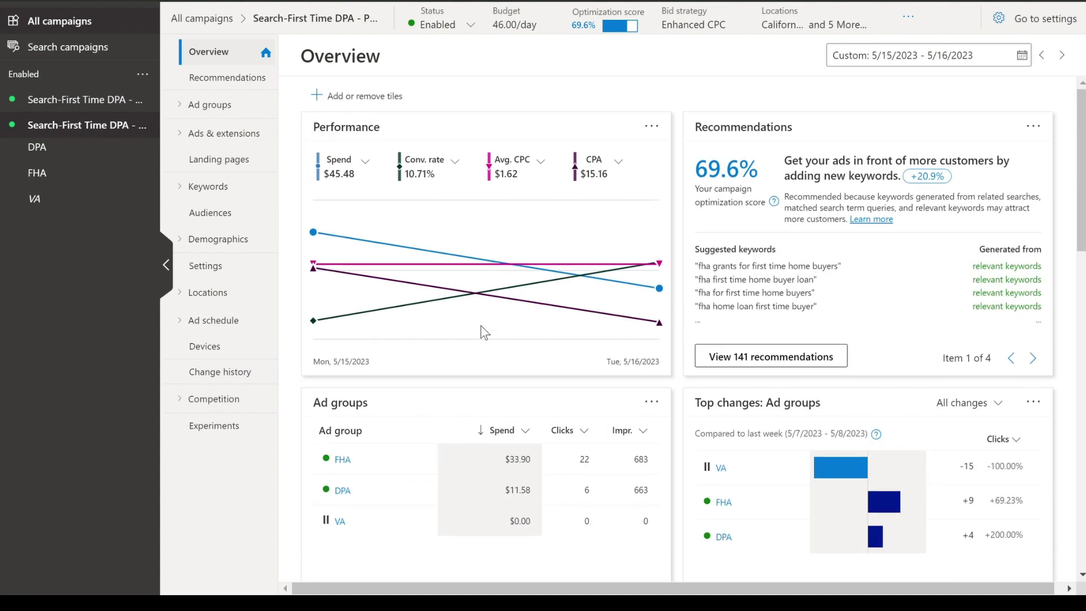